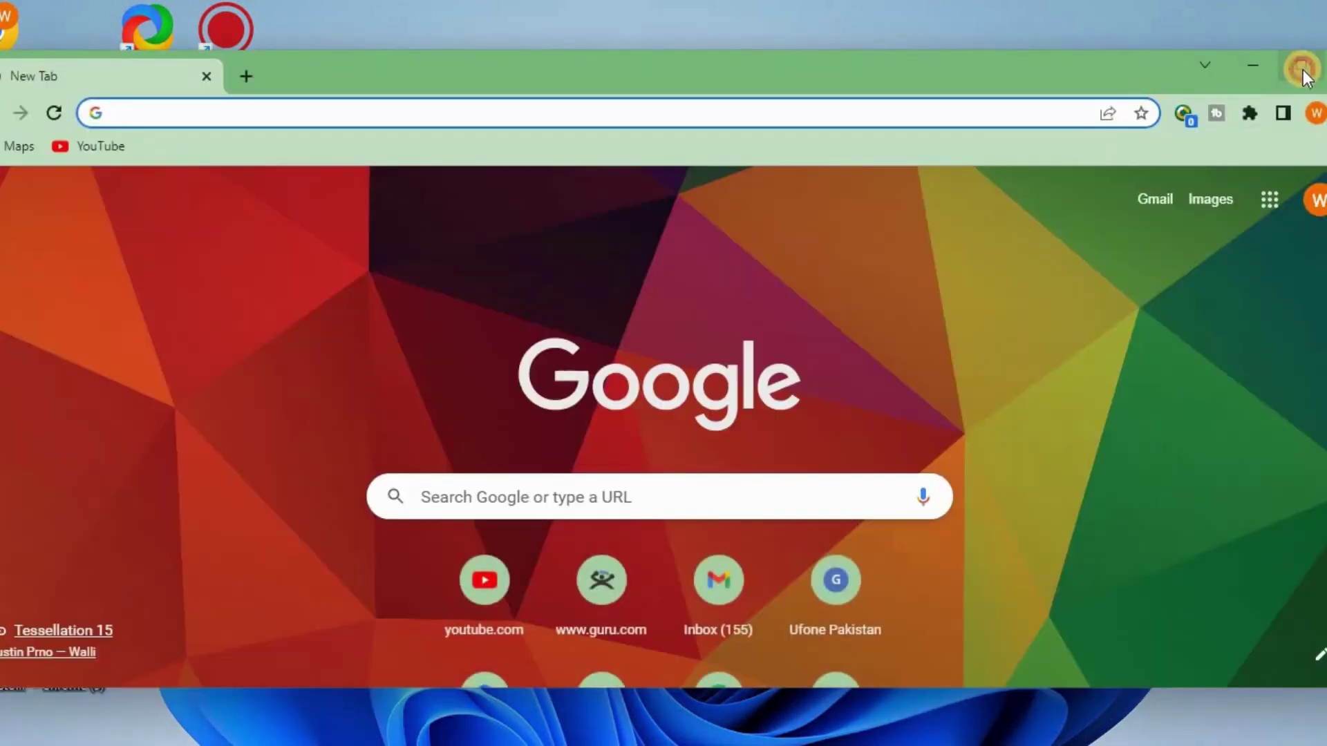
Maximize Chrome, search Google for 'canva', and open the Canva website from the results.
left_click(1303, 69)
left_click(515, 433)
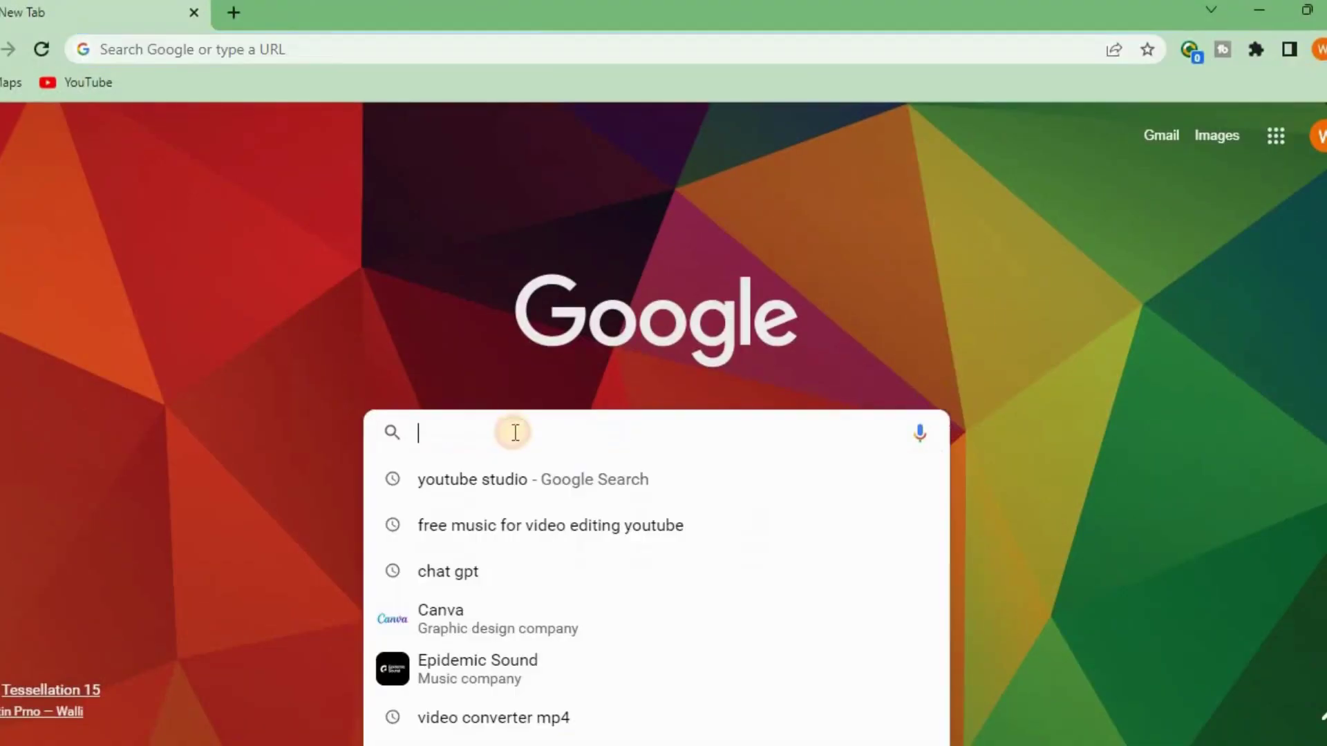
type("canva")
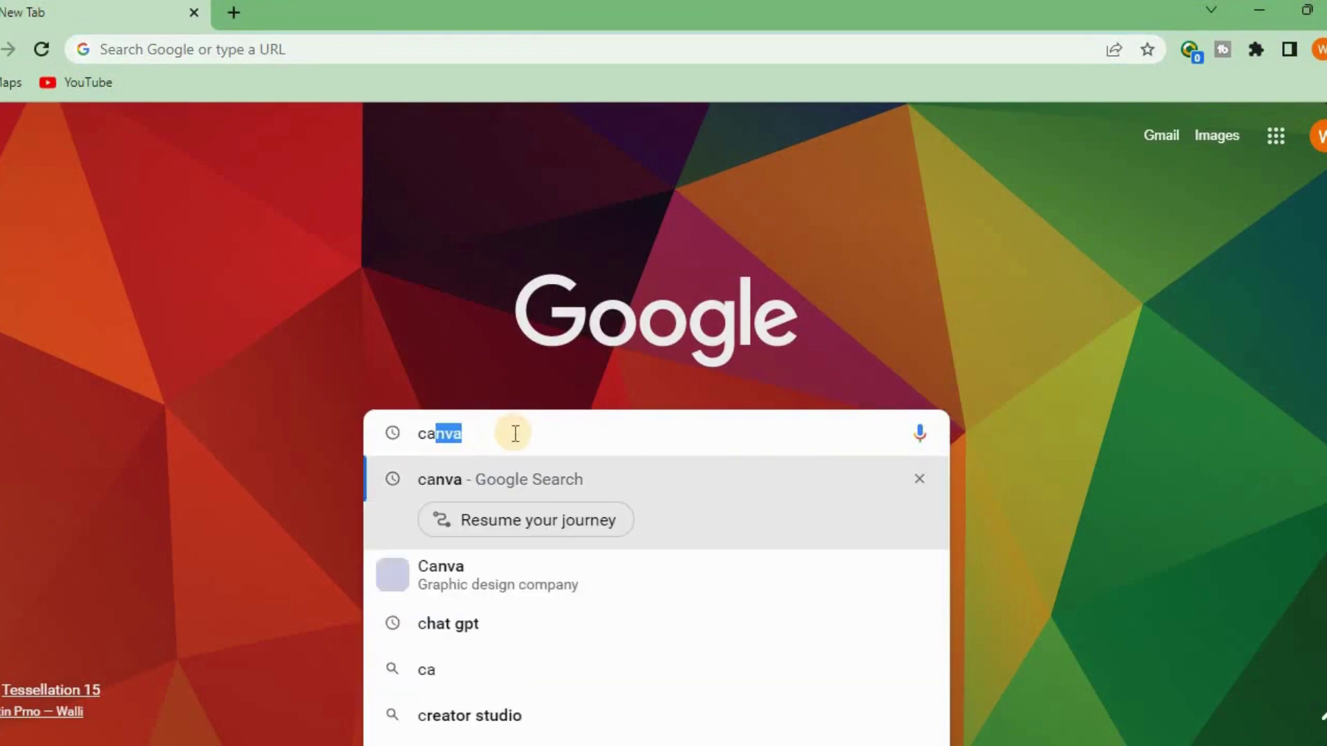
left_click(459, 474)
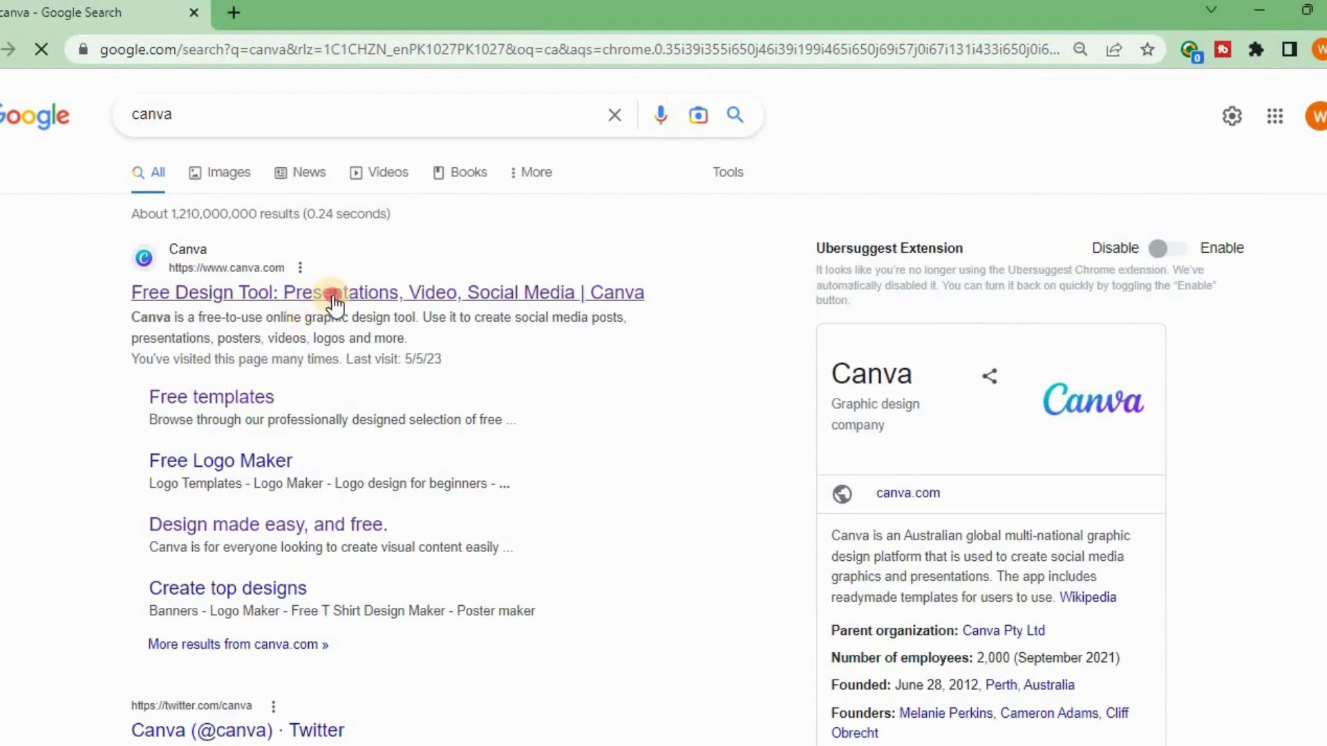
left_click(335, 304)
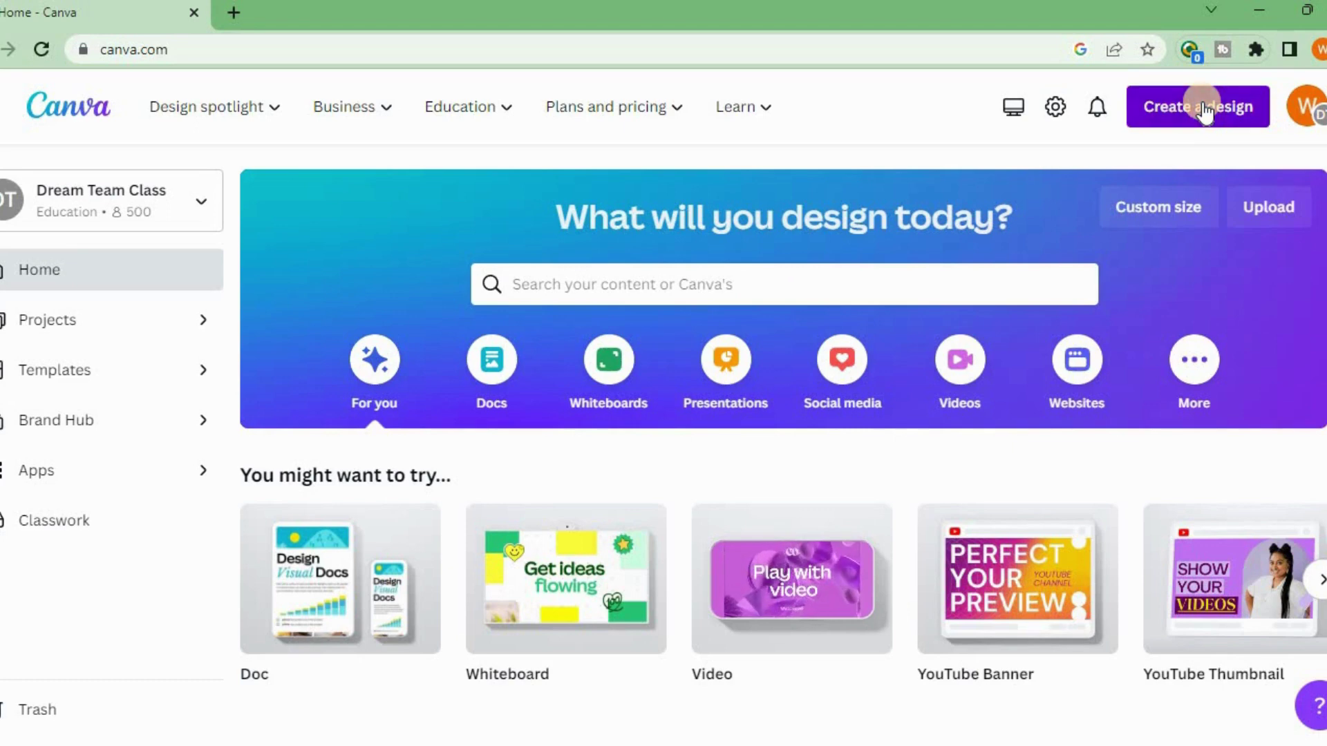
Start a new blank Instagram Post design from Create a design.
left_click(1202, 111)
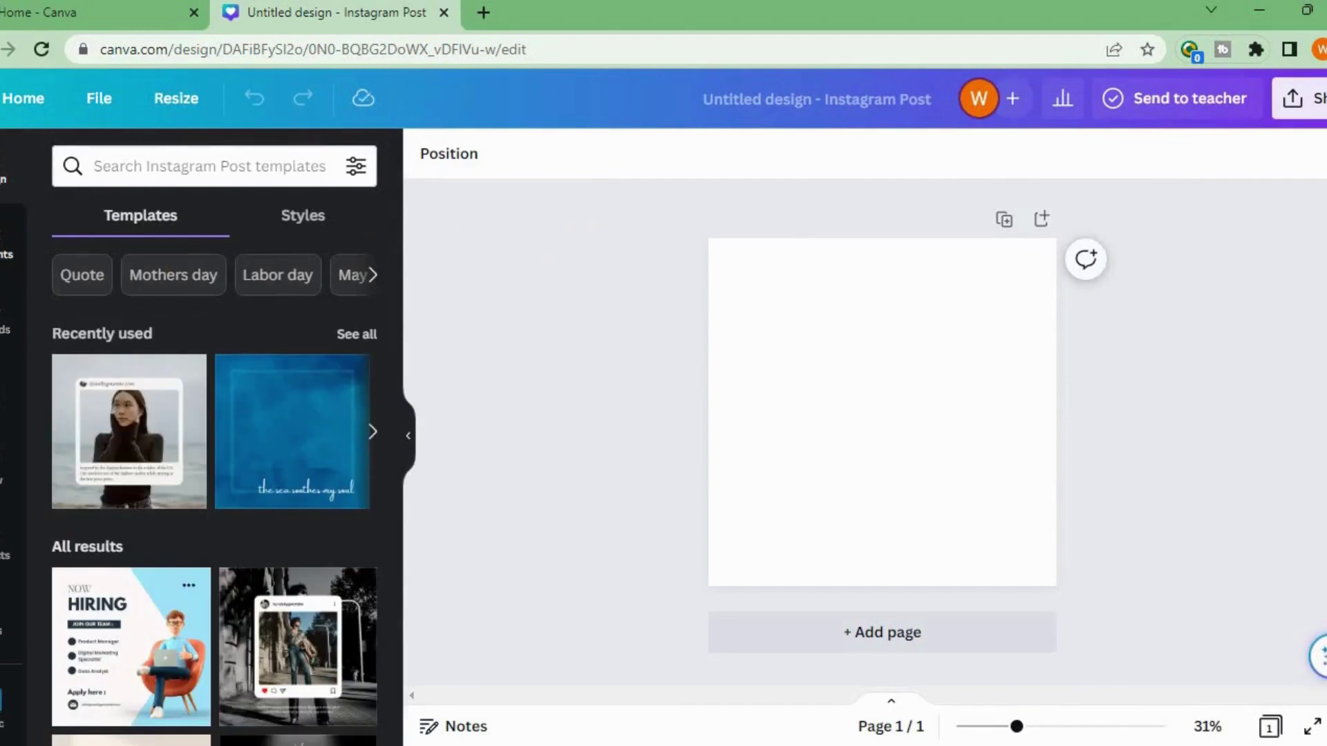
Search the Elements library for 'frames'.
left_click(19, 238)
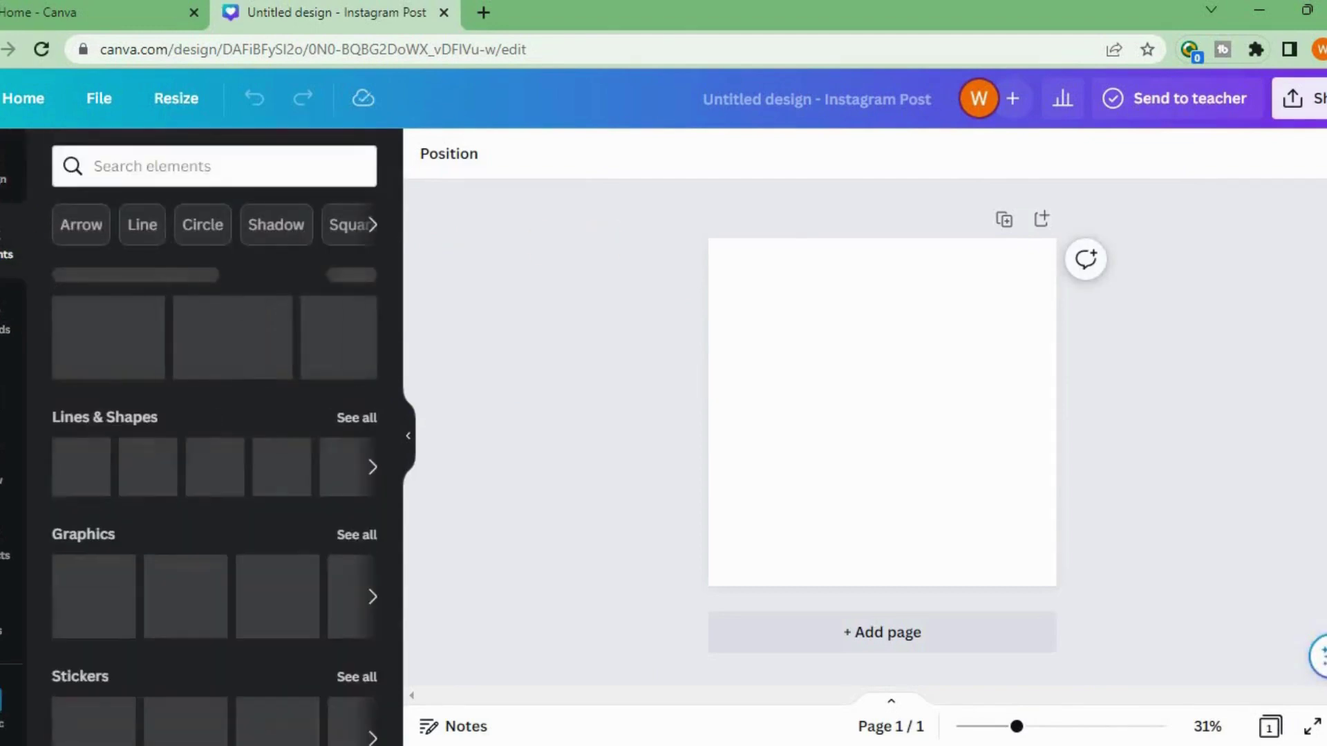
left_click(168, 164)
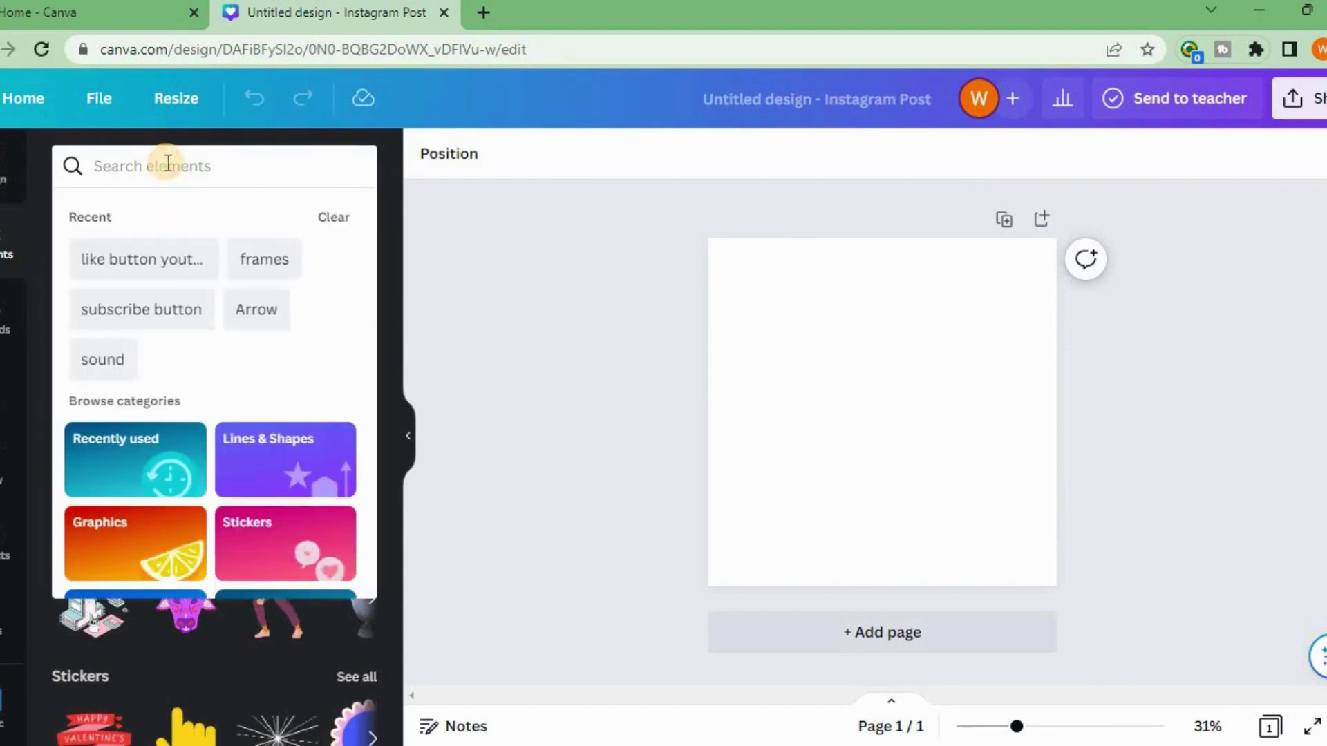
type("F")
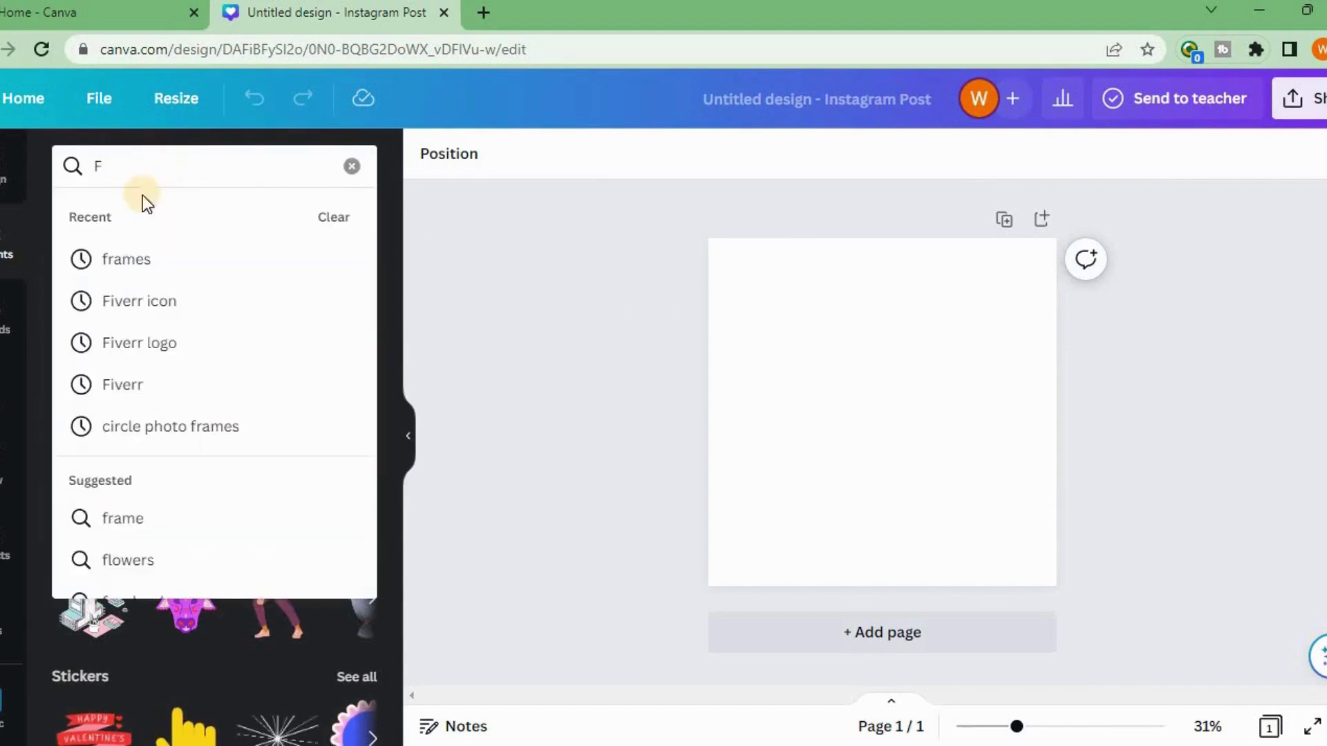
left_click(131, 257)
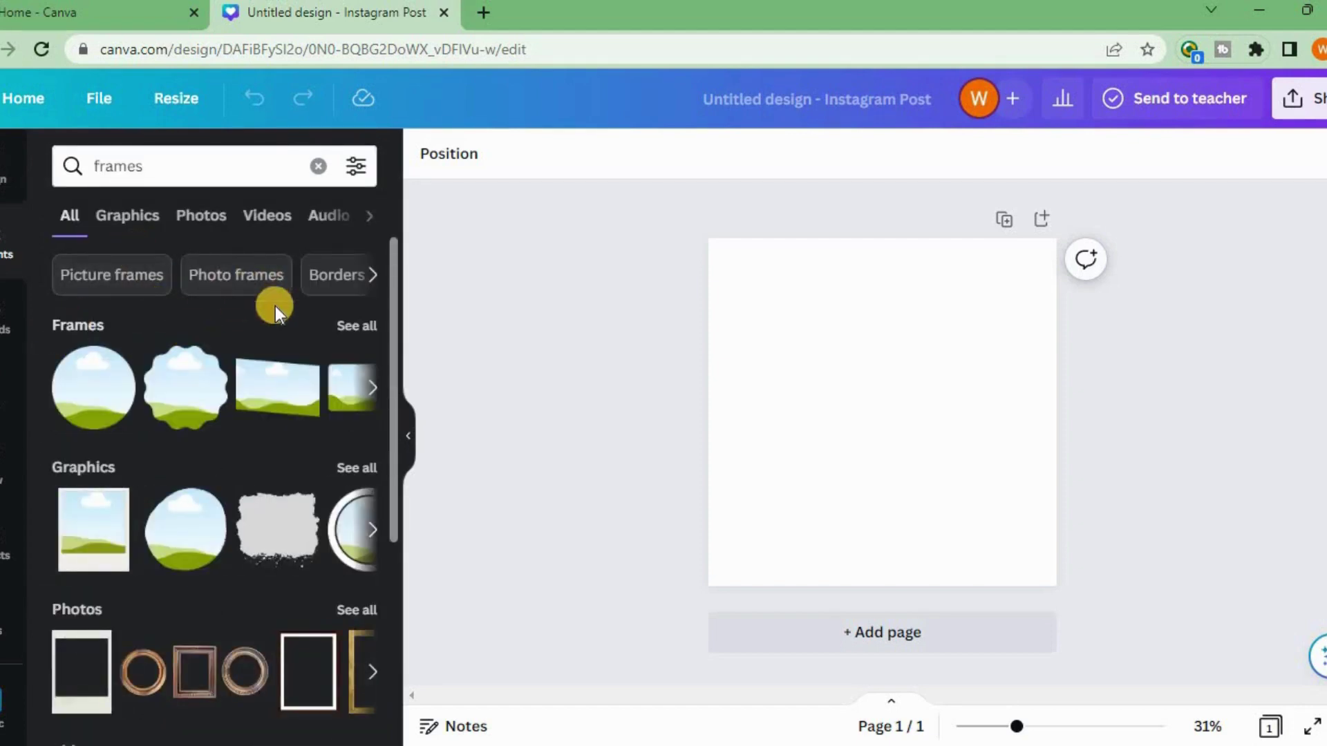
From the full Frames results, add the circle frame to the post.
left_click(349, 329)
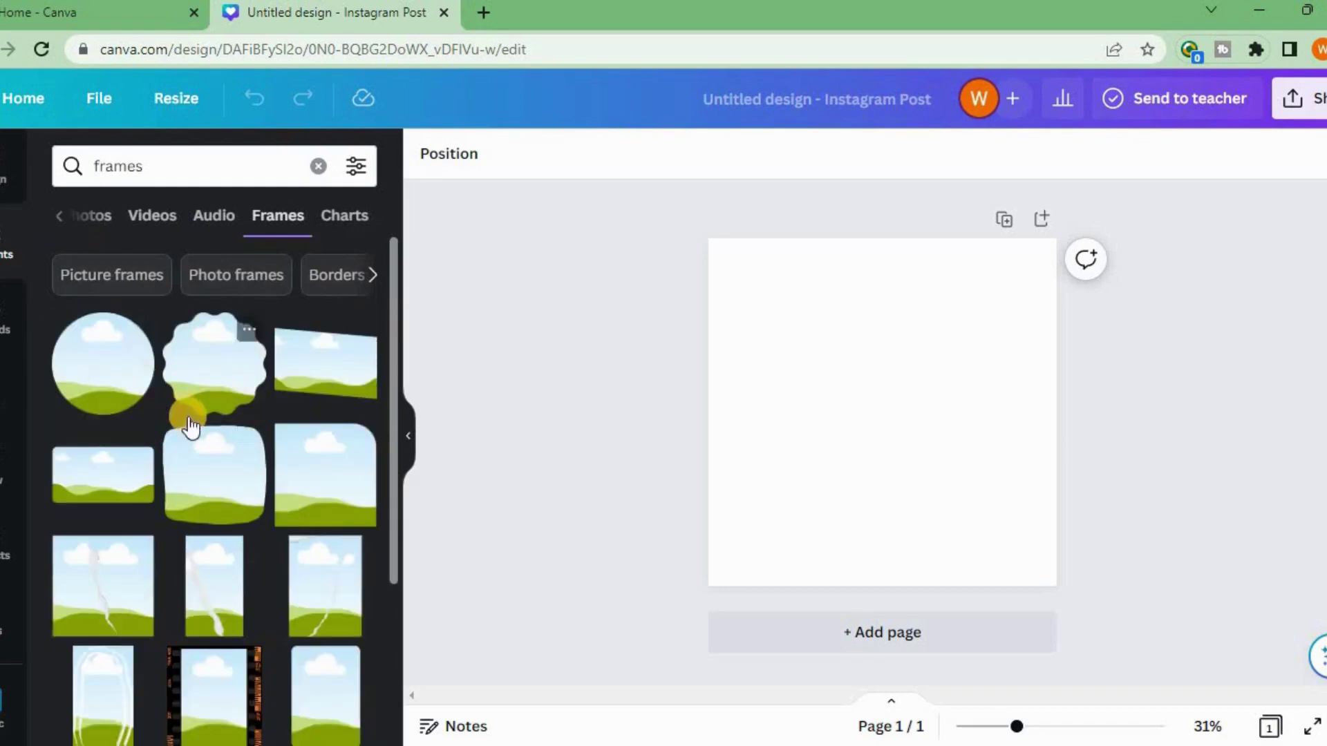
scroll(188, 419, "down", 10)
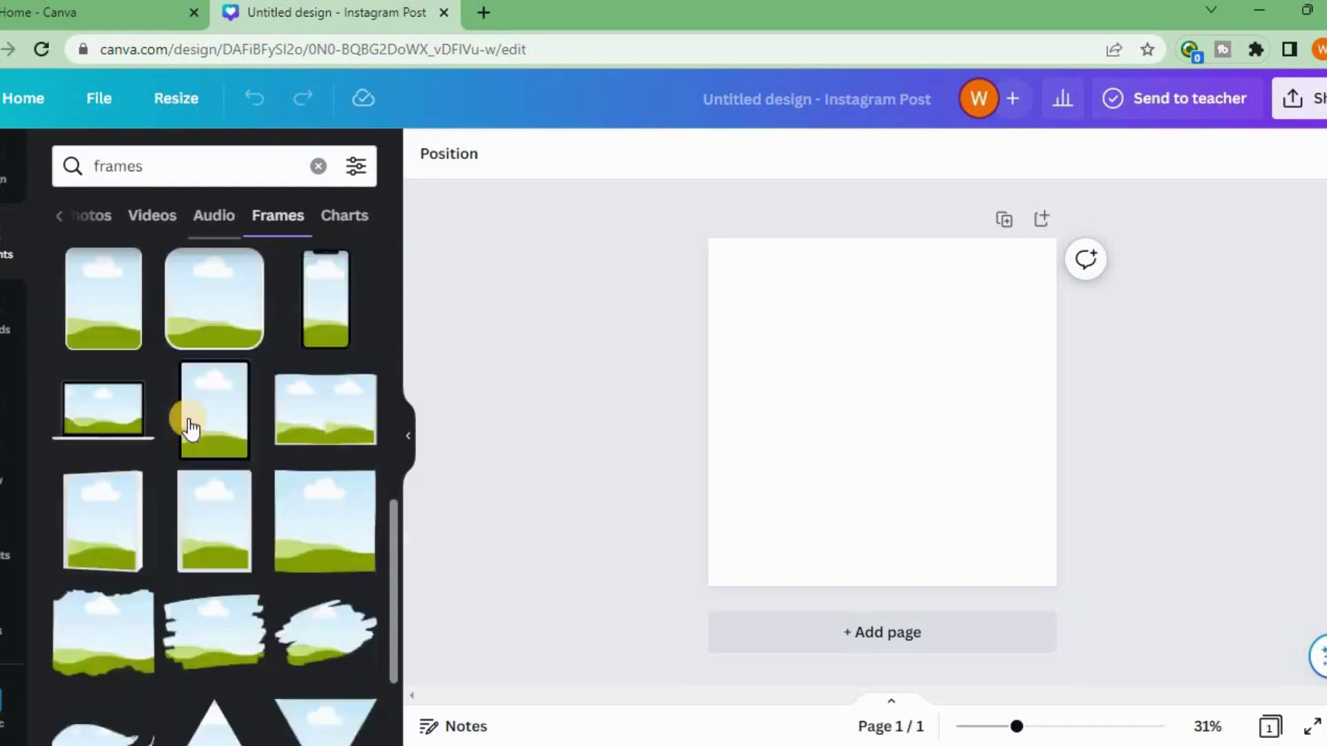
scroll(186, 418, "up", 5)
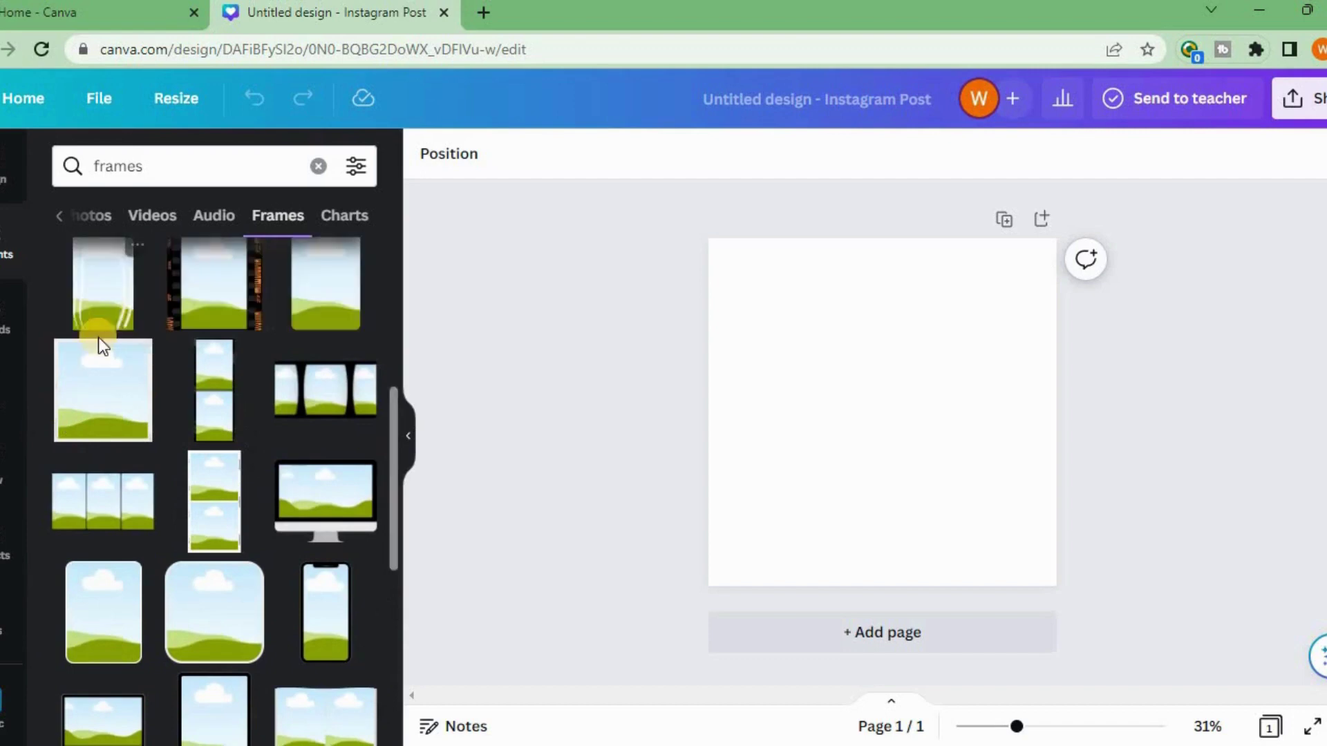
scroll(103, 332, "up", 5)
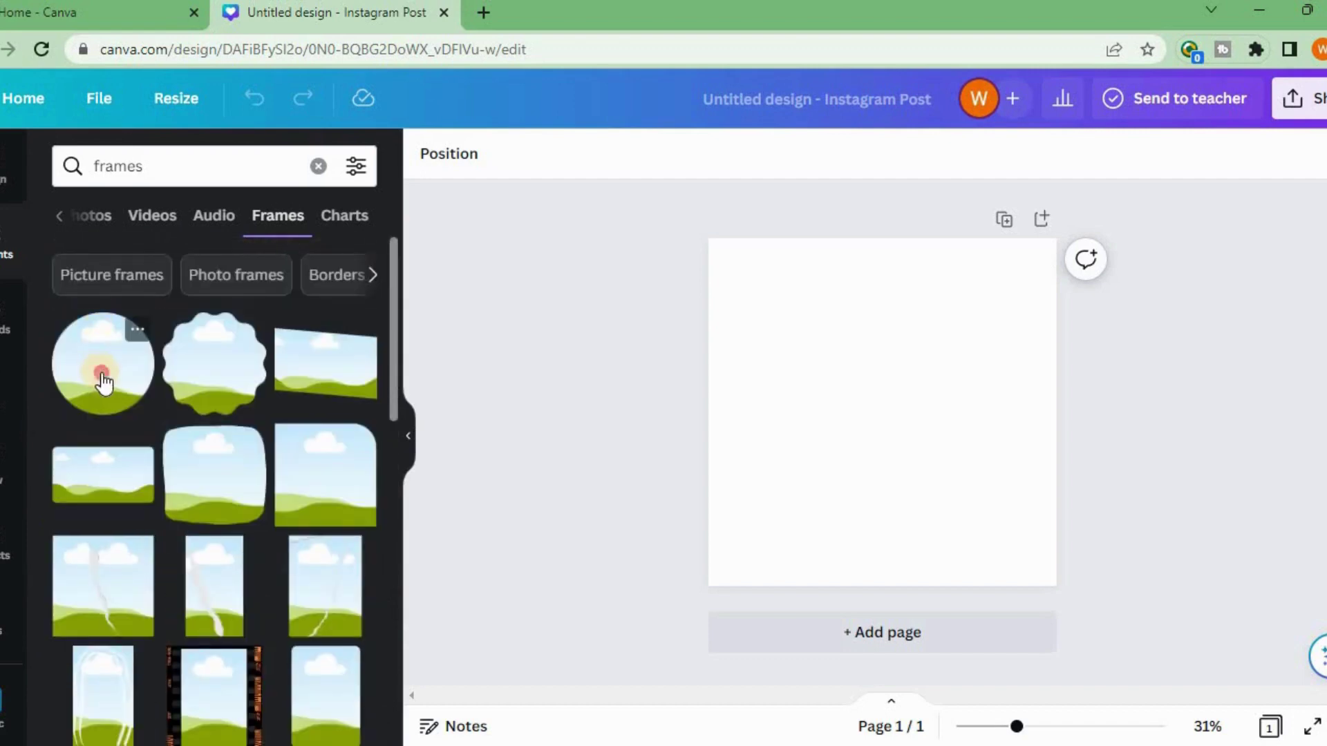
left_click(104, 380)
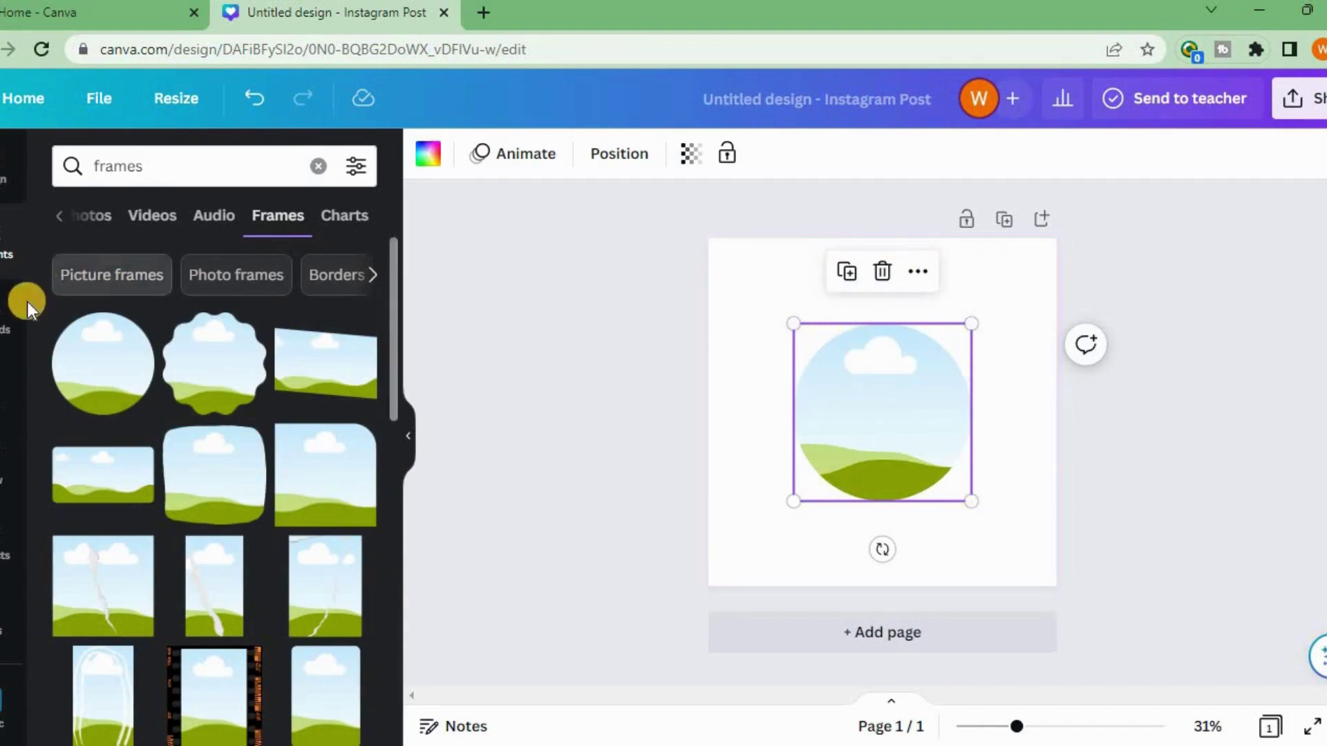
Drag the uploaded CROWDBIZ logo into the circle frame and move it toward the upper-left.
left_click(4, 333)
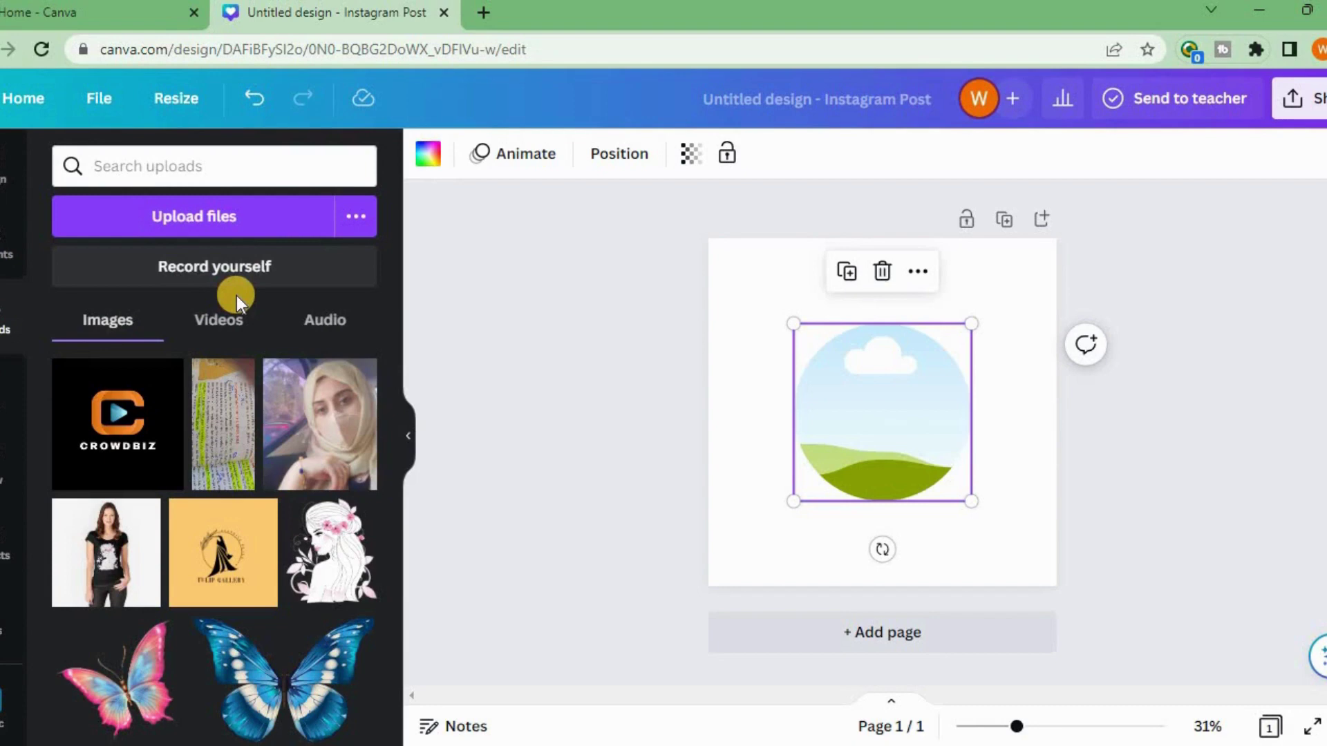
left_click(245, 222)
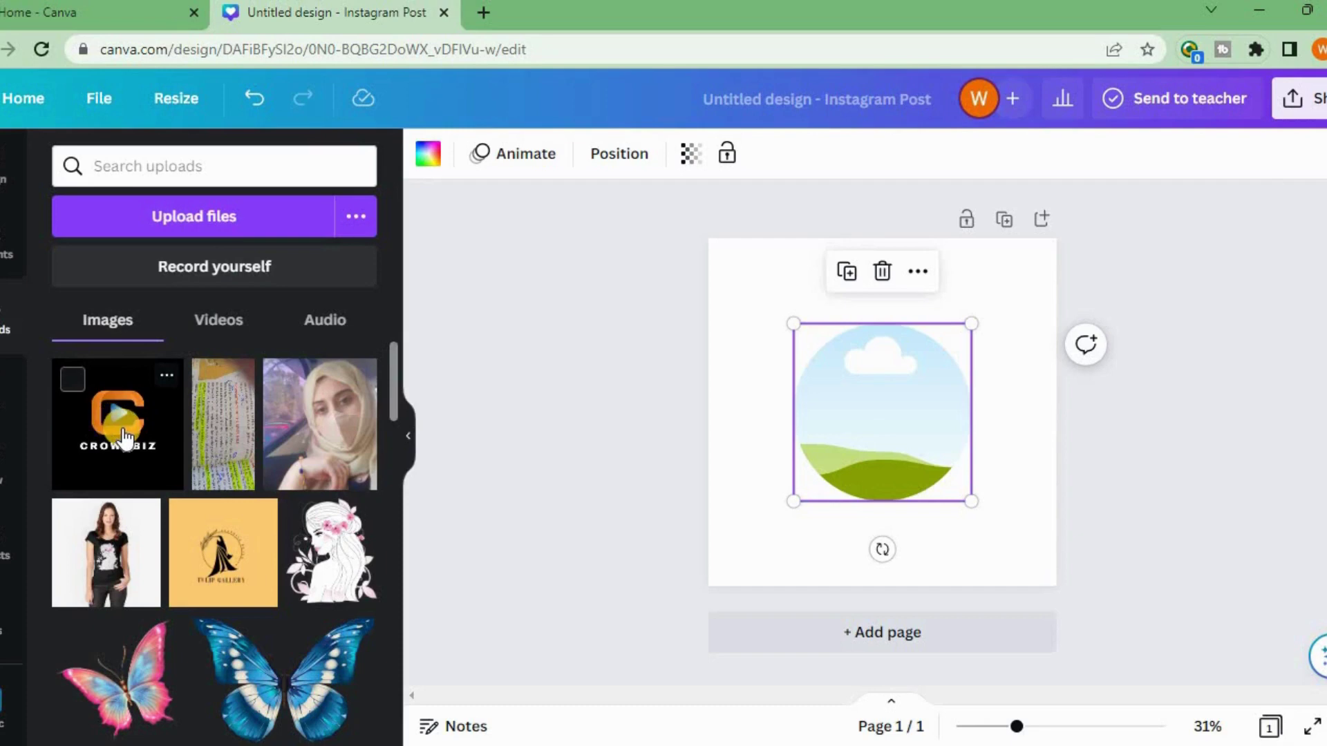
left_click_drag(134, 432, 844, 404)
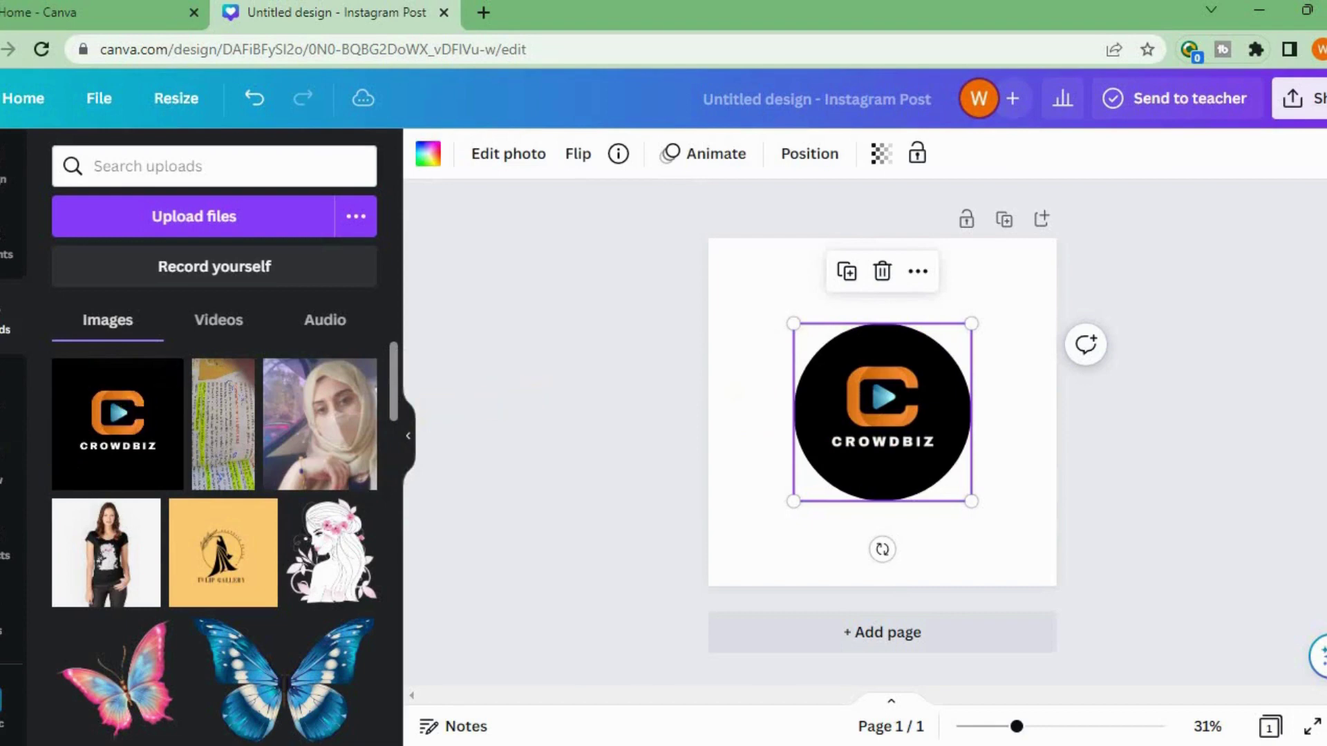
left_click(823, 404)
left_click_drag(822, 385, 766, 334)
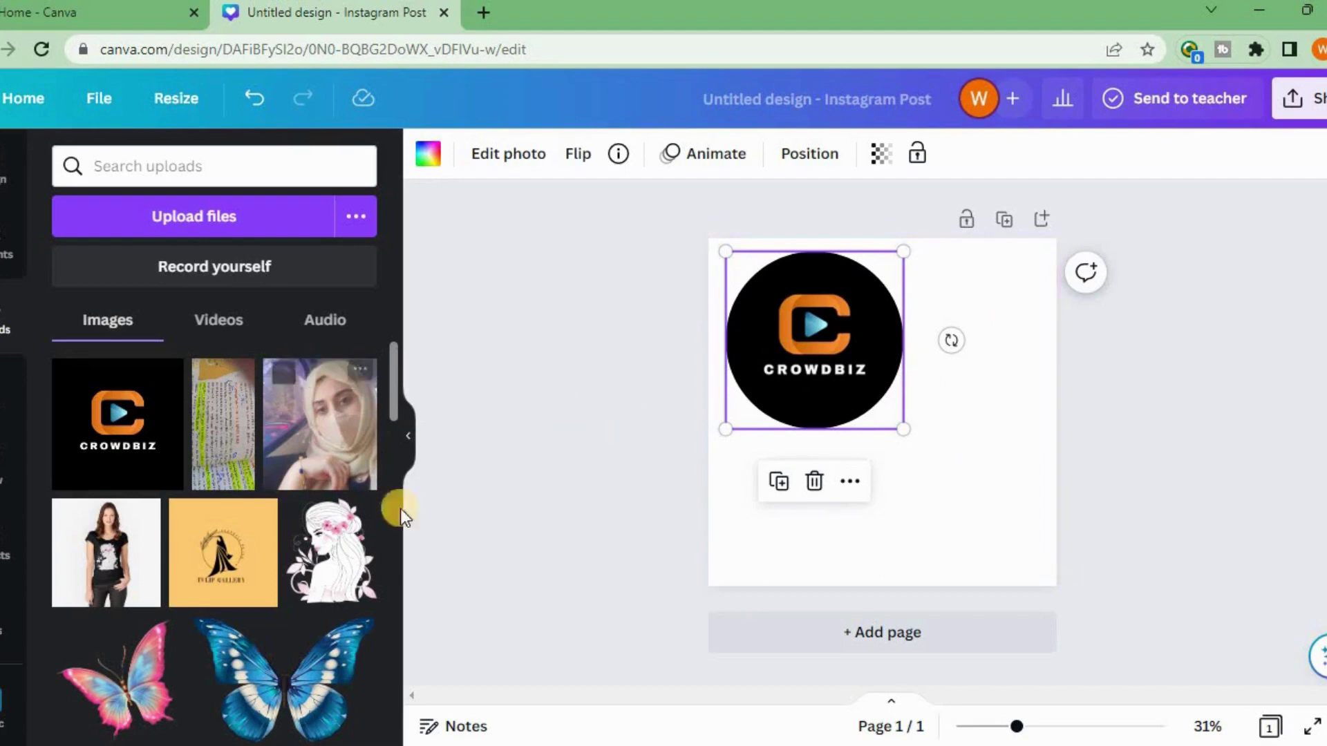
Add the phone-shaped frame from the Frames search results to the post.
left_click(13, 257)
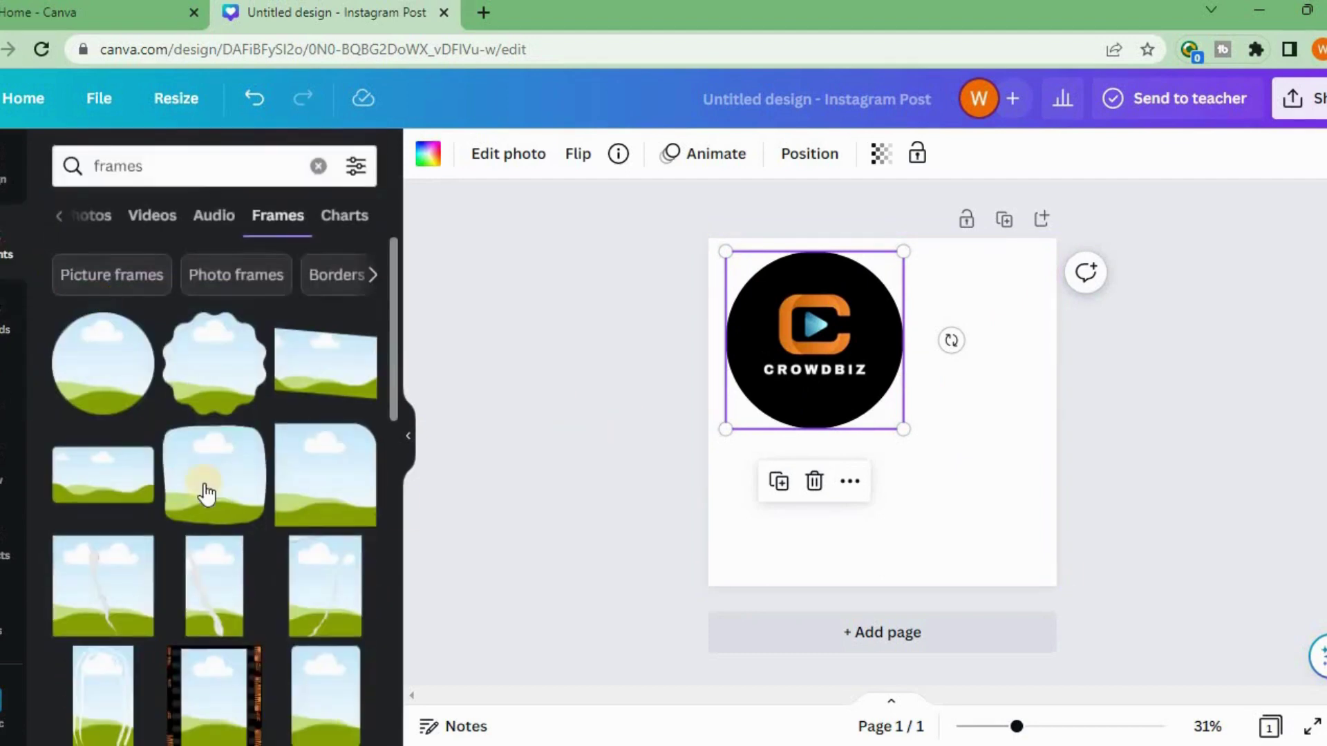
scroll(207, 494, "down", 3)
scroll(211, 497, "down", 10)
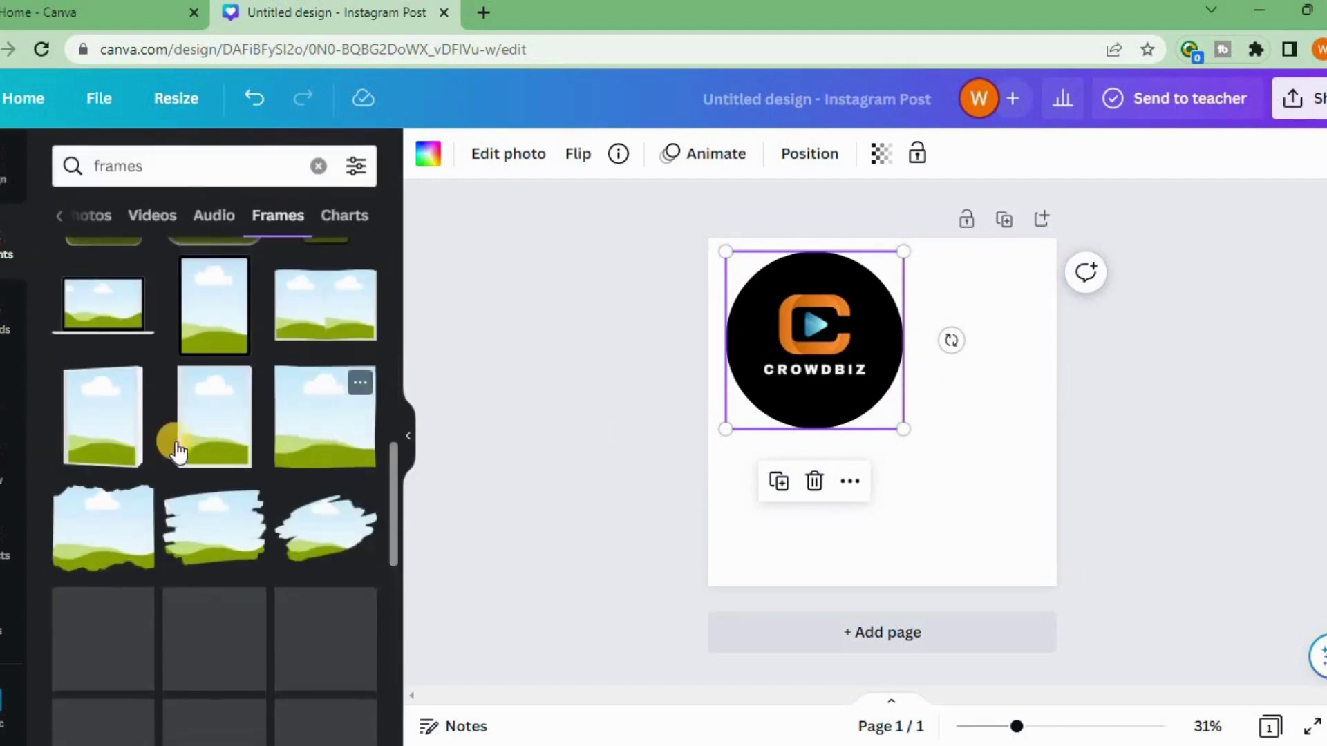
scroll(184, 468, "down", 3)
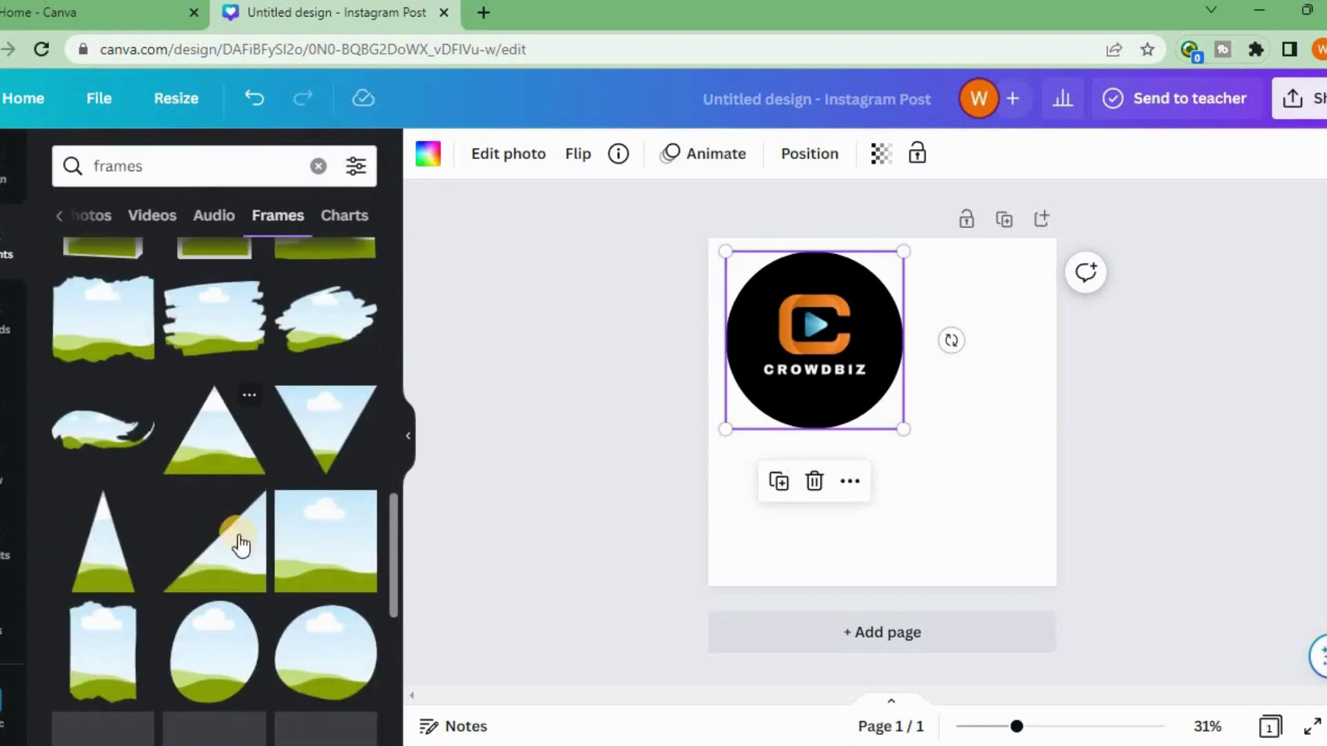
scroll(253, 599, "down", 8)
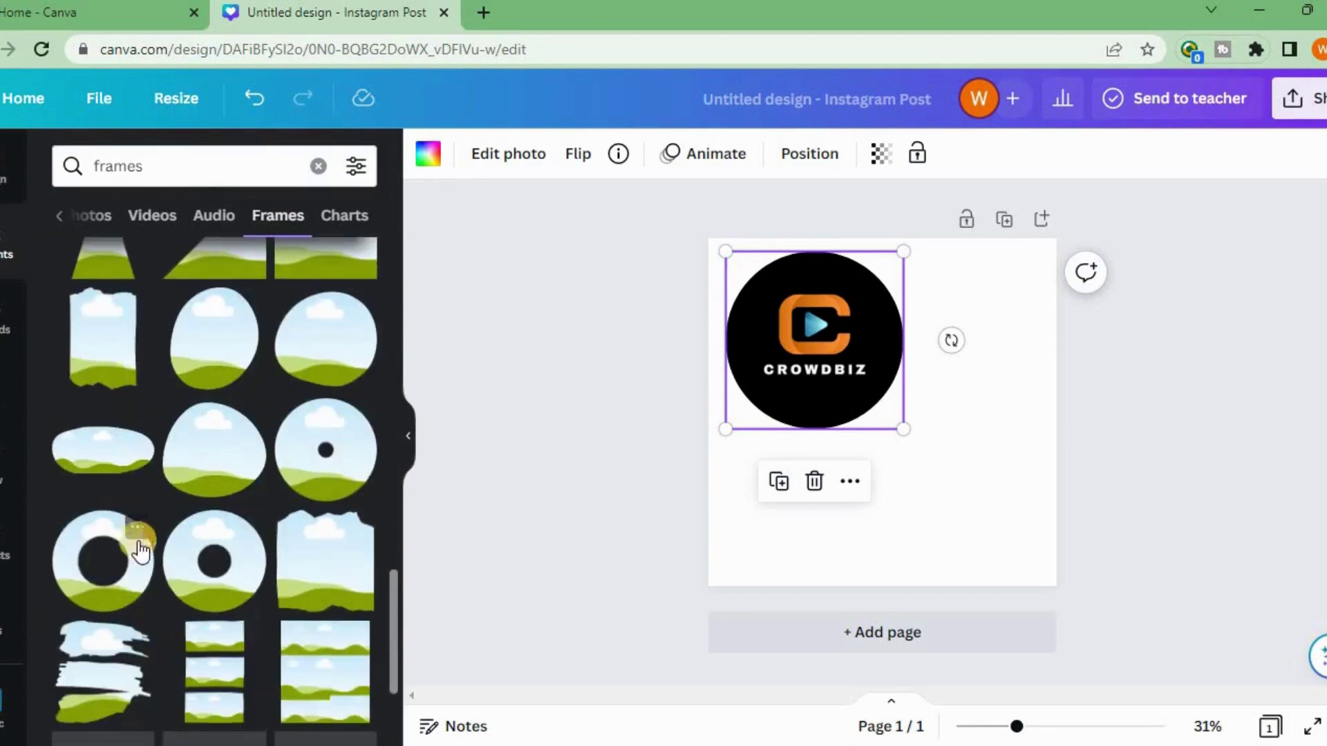
scroll(171, 568, "down", 6)
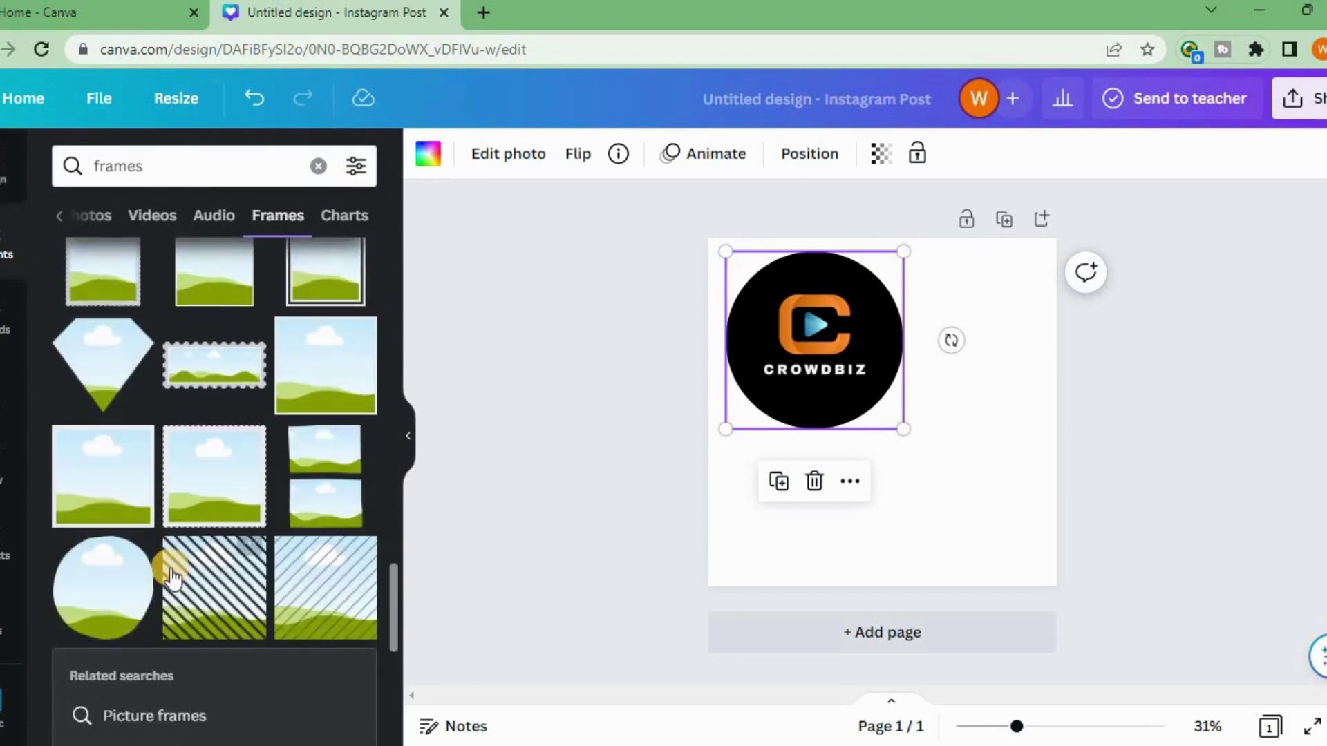
scroll(173, 563, "up", 3)
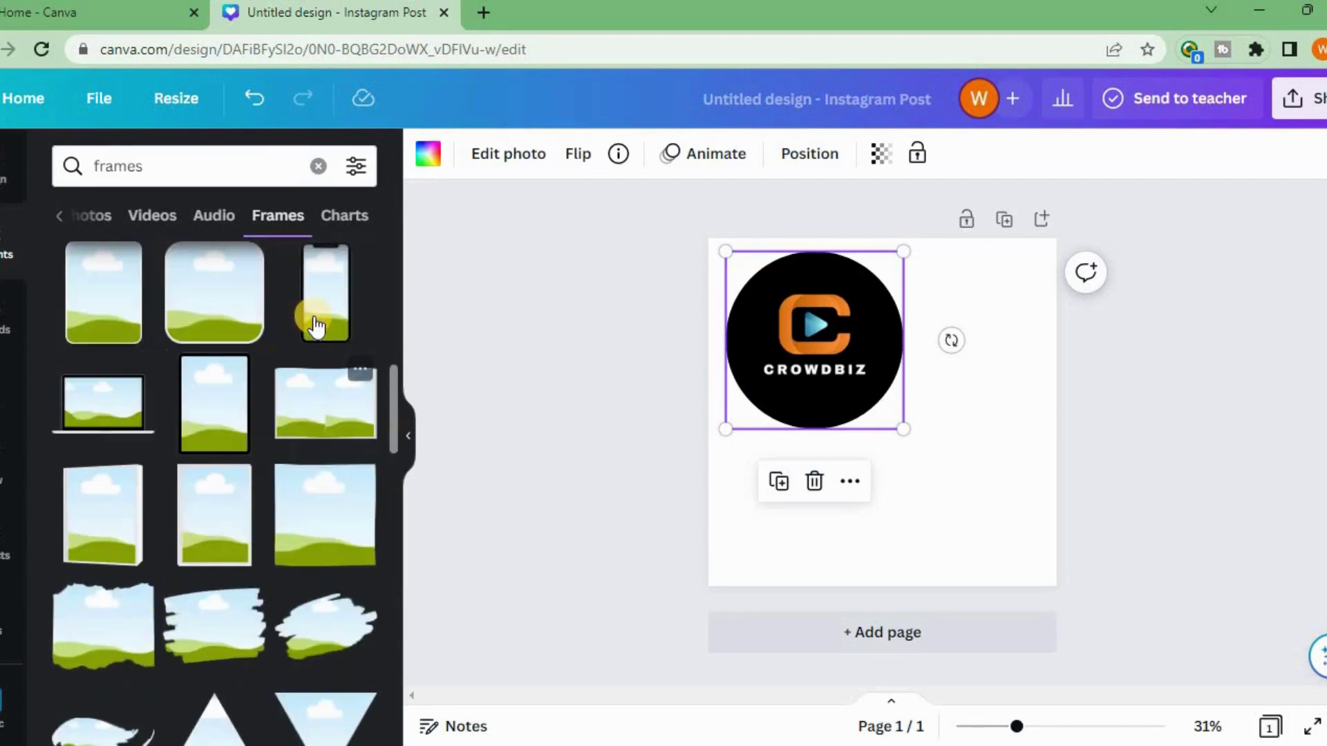
left_click(315, 324)
Place the phone frame right of the CROWDBIZ circle and enlarge it to nearly page height.
left_click_drag(861, 446, 954, 505)
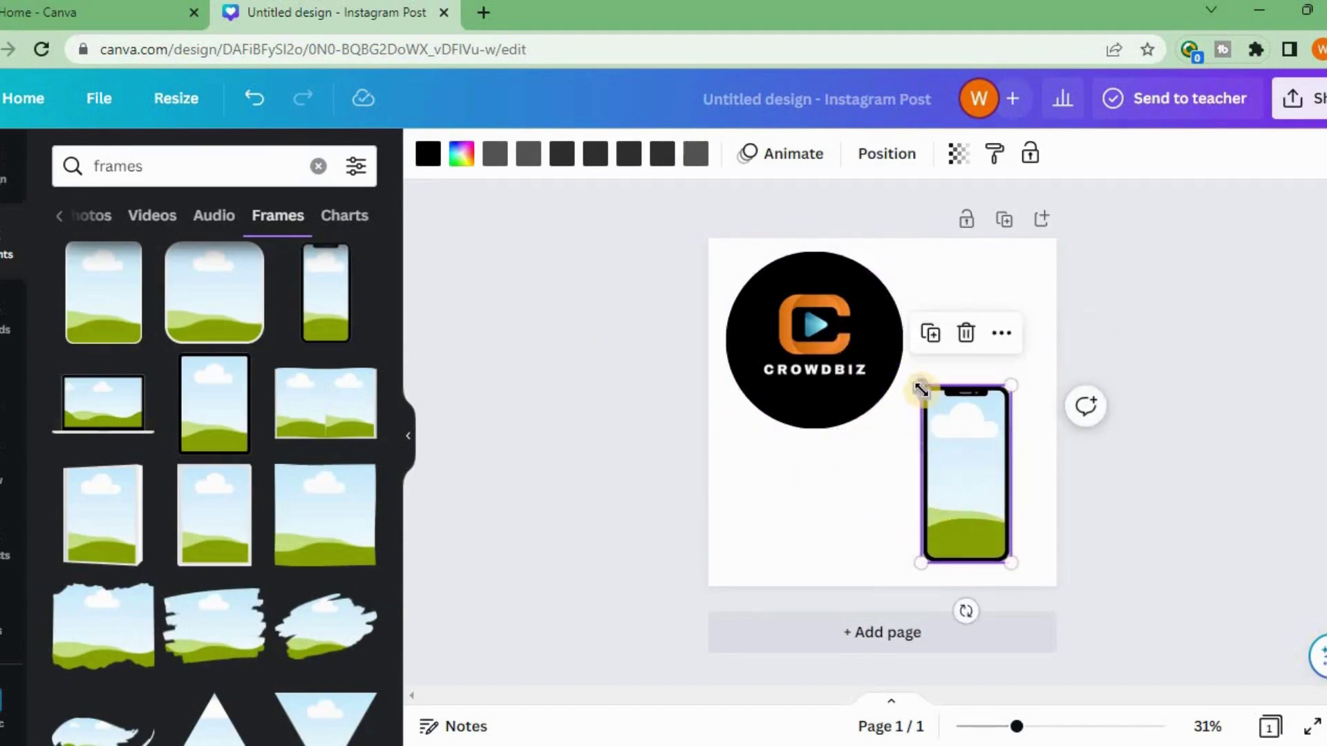
left_click_drag(920, 387, 905, 356)
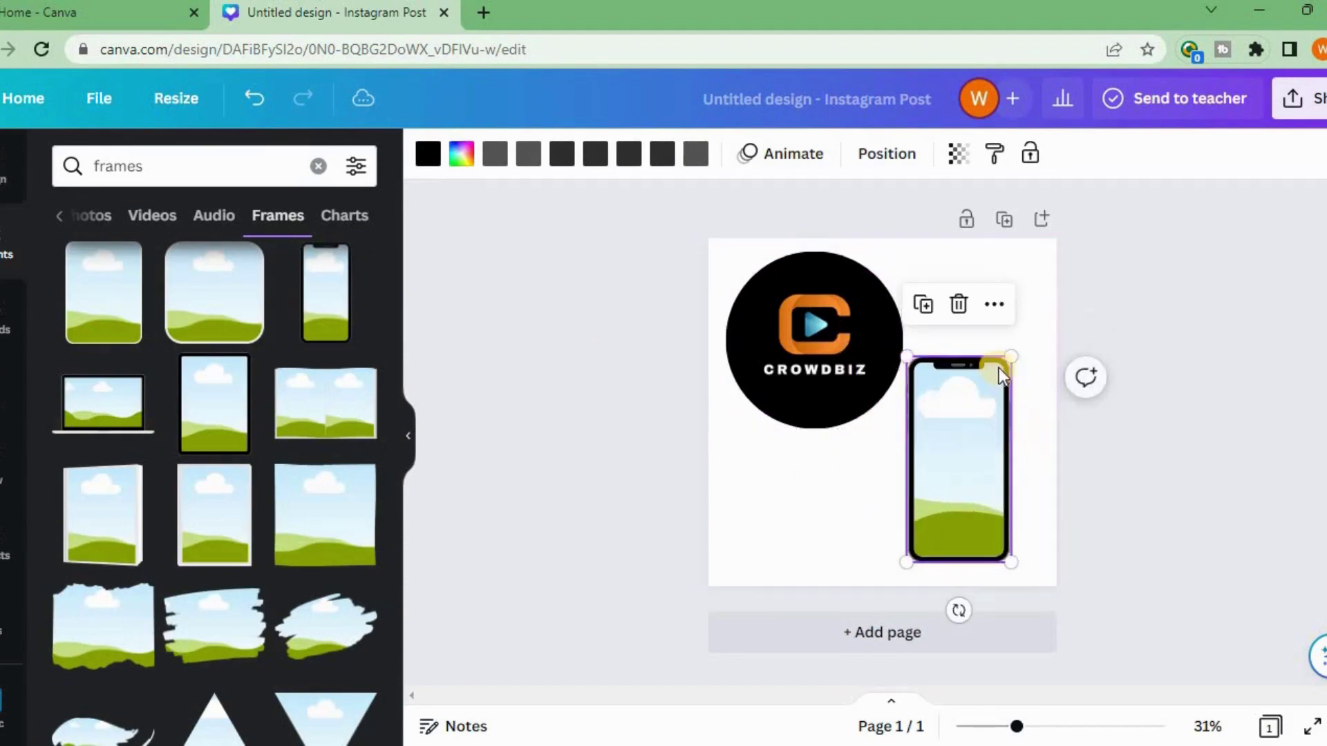
left_click_drag(1005, 355, 1026, 321)
left_click_drag(992, 423, 1016, 425)
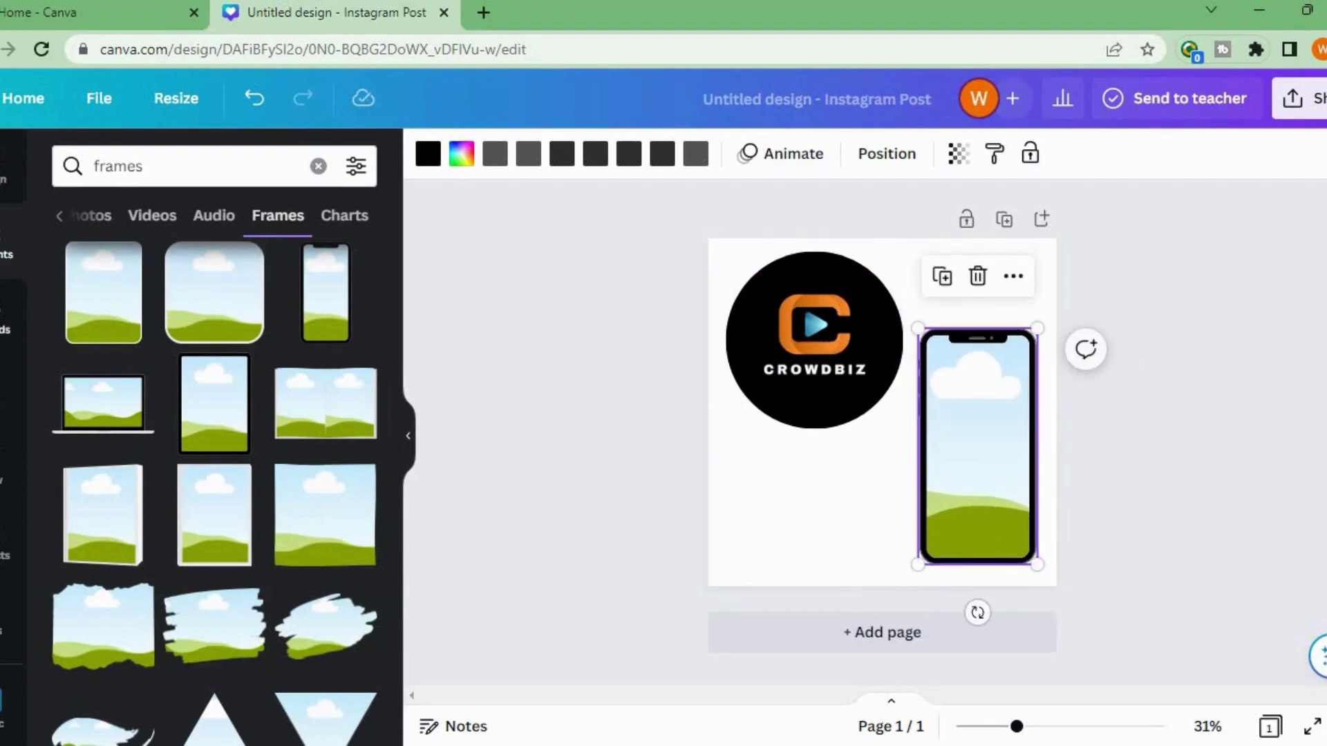
Drag the yellow-background bubble-gum woman photo from Uploads into the phone frame, deleting stray copies.
left_click(8, 311)
scroll(257, 420, "down", 10)
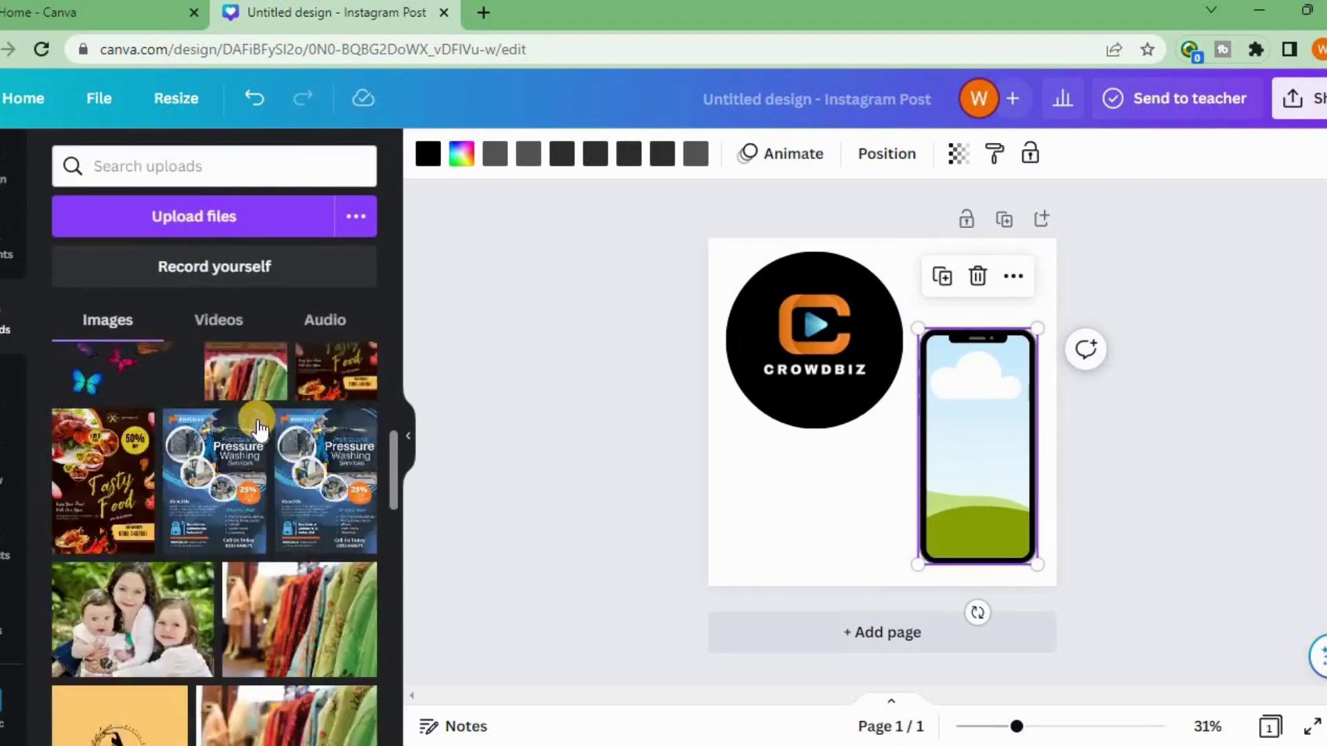
scroll(259, 428, "down", 10)
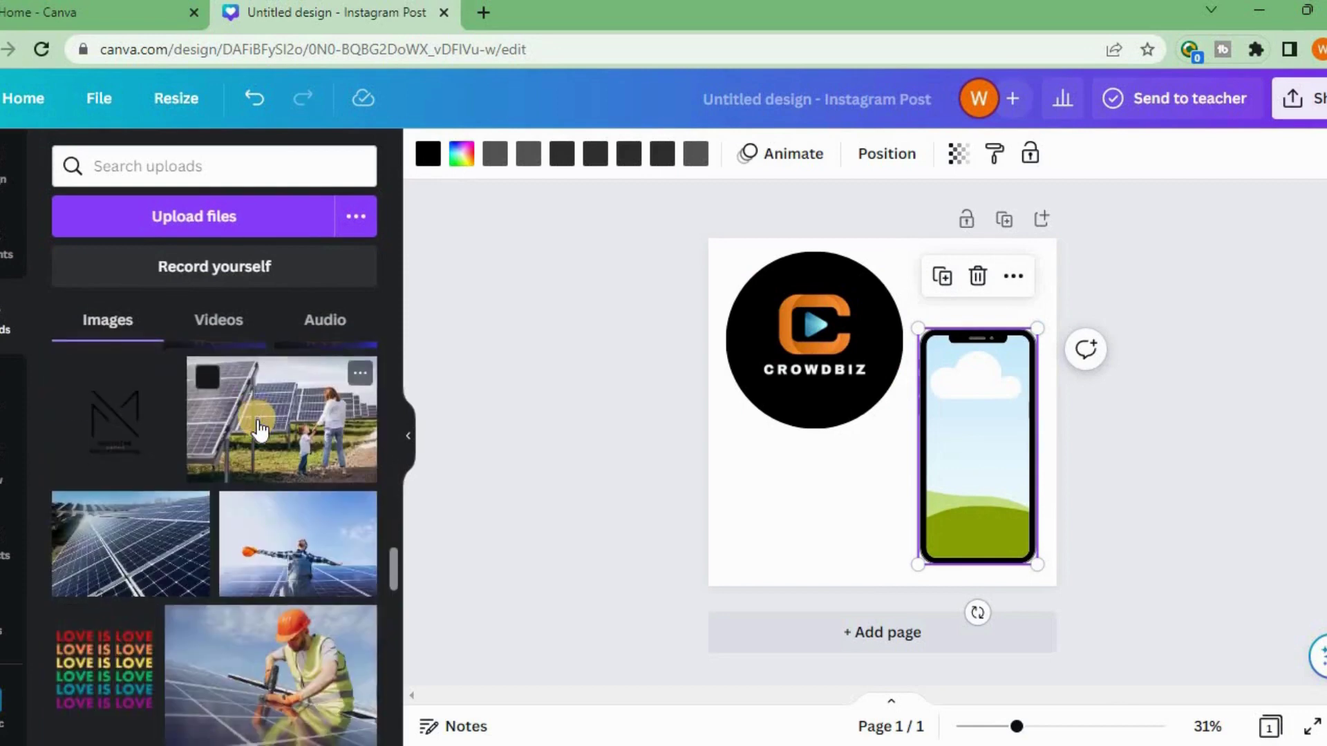
scroll(258, 429, "down", 10)
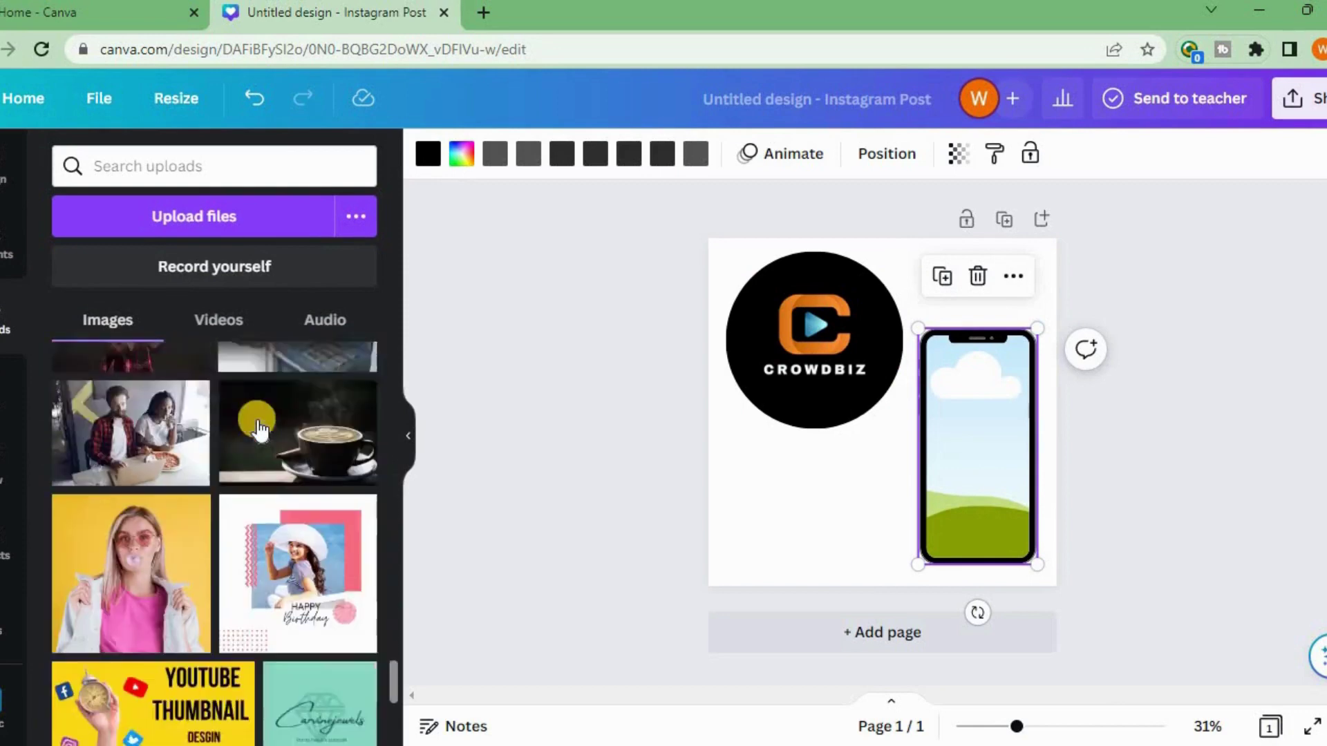
left_click(183, 507)
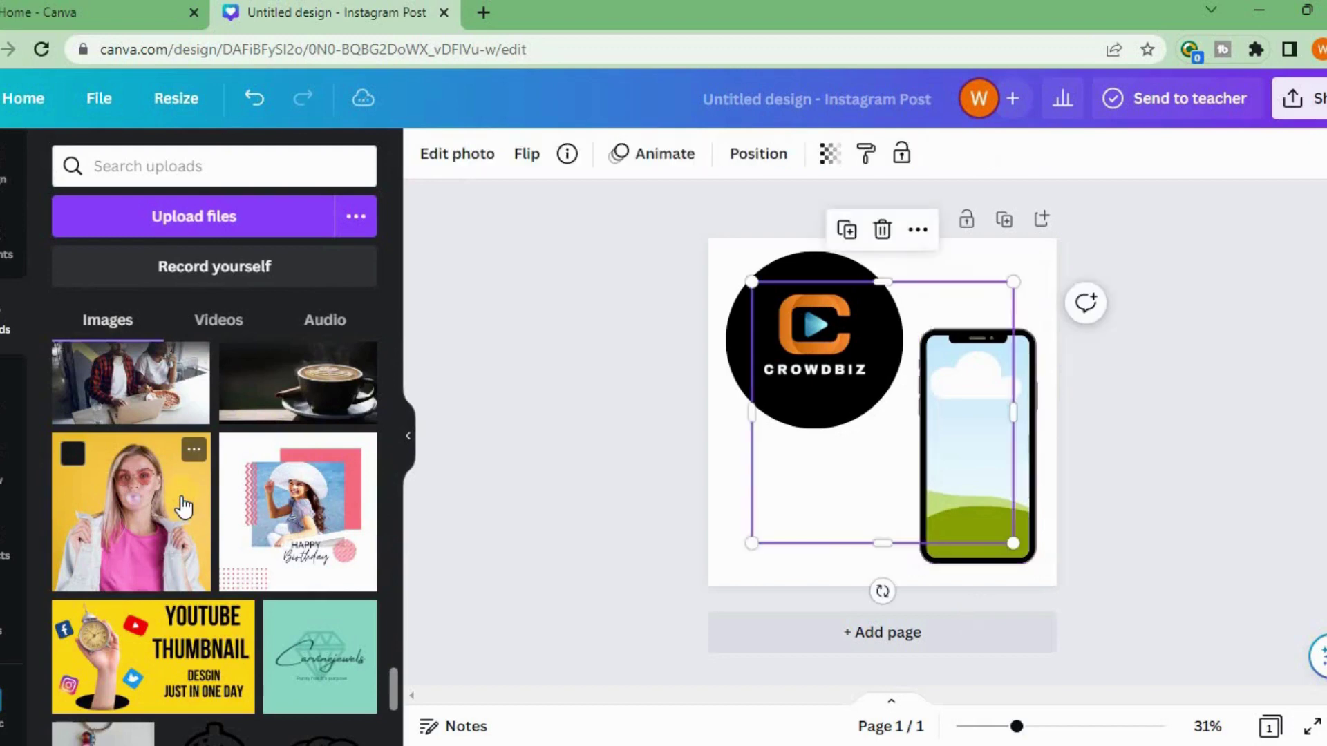
left_click(880, 230)
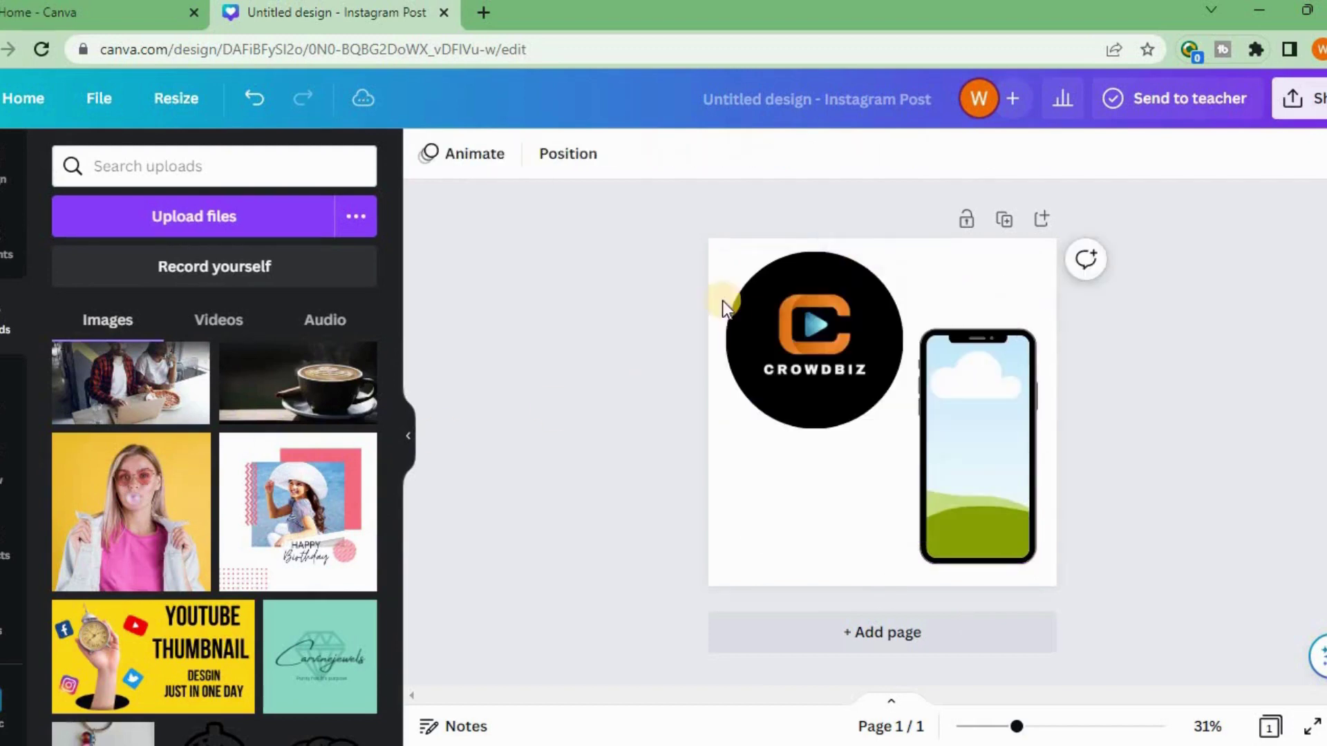
left_click_drag(135, 499, 896, 391)
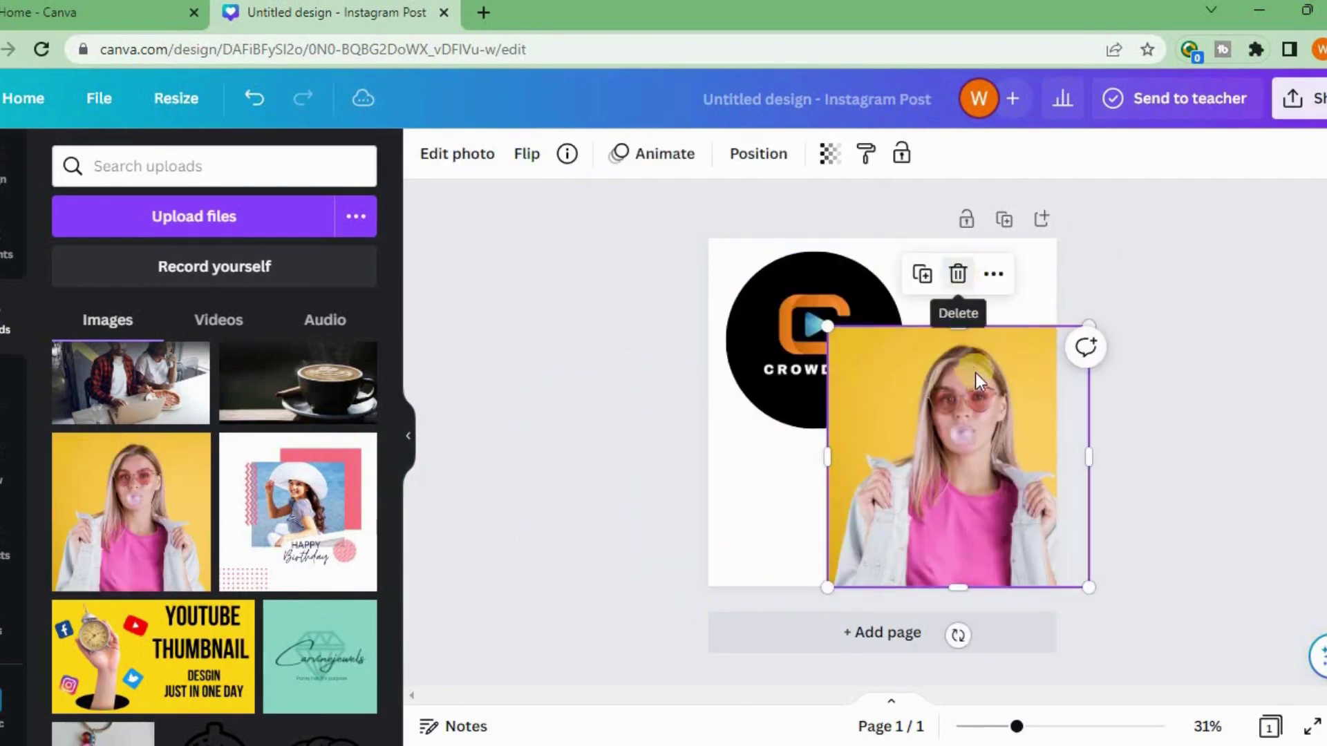
left_click(966, 275)
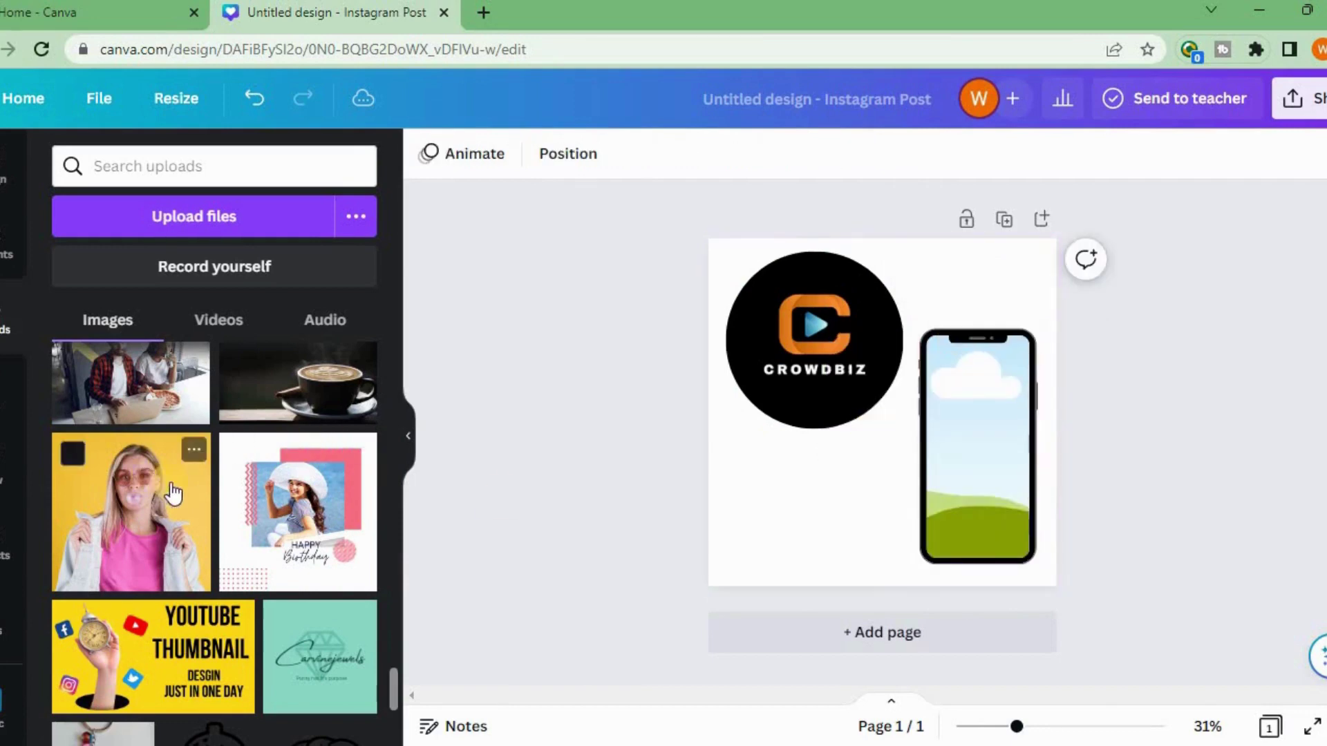
left_click_drag(168, 489, 956, 456)
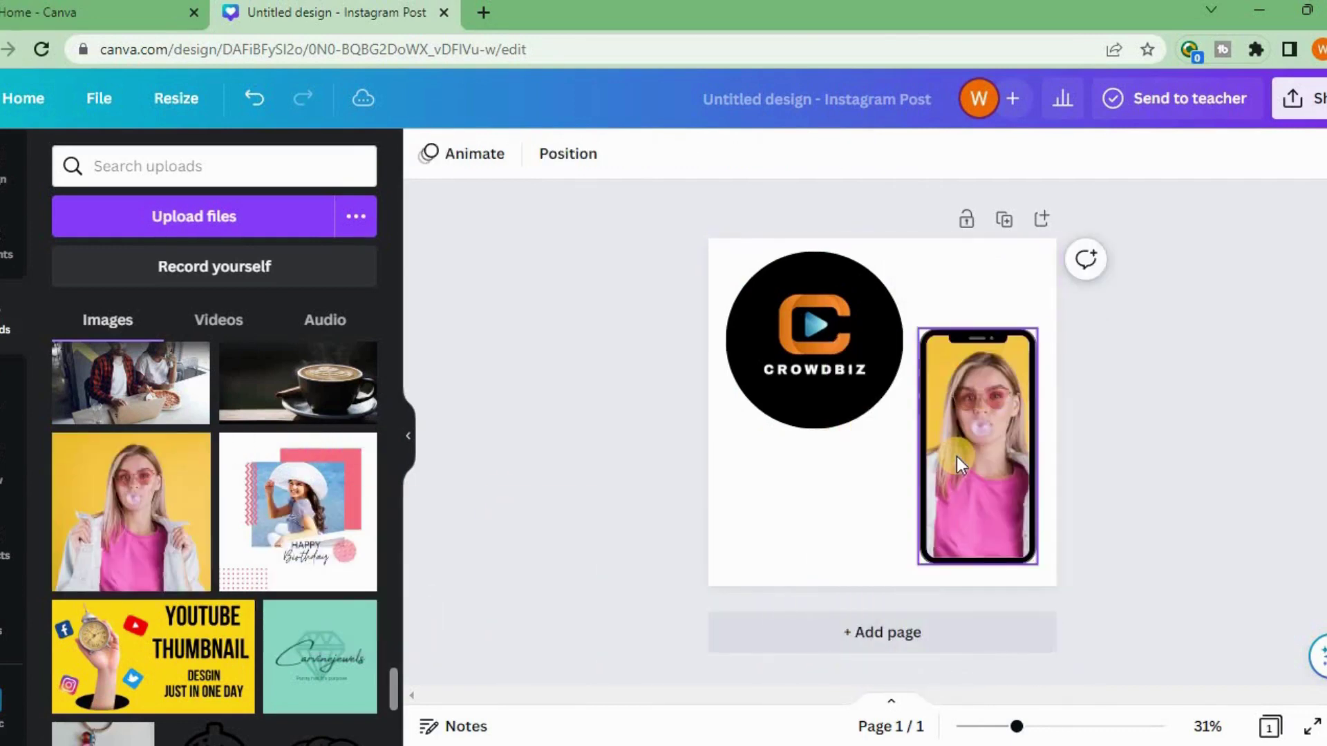